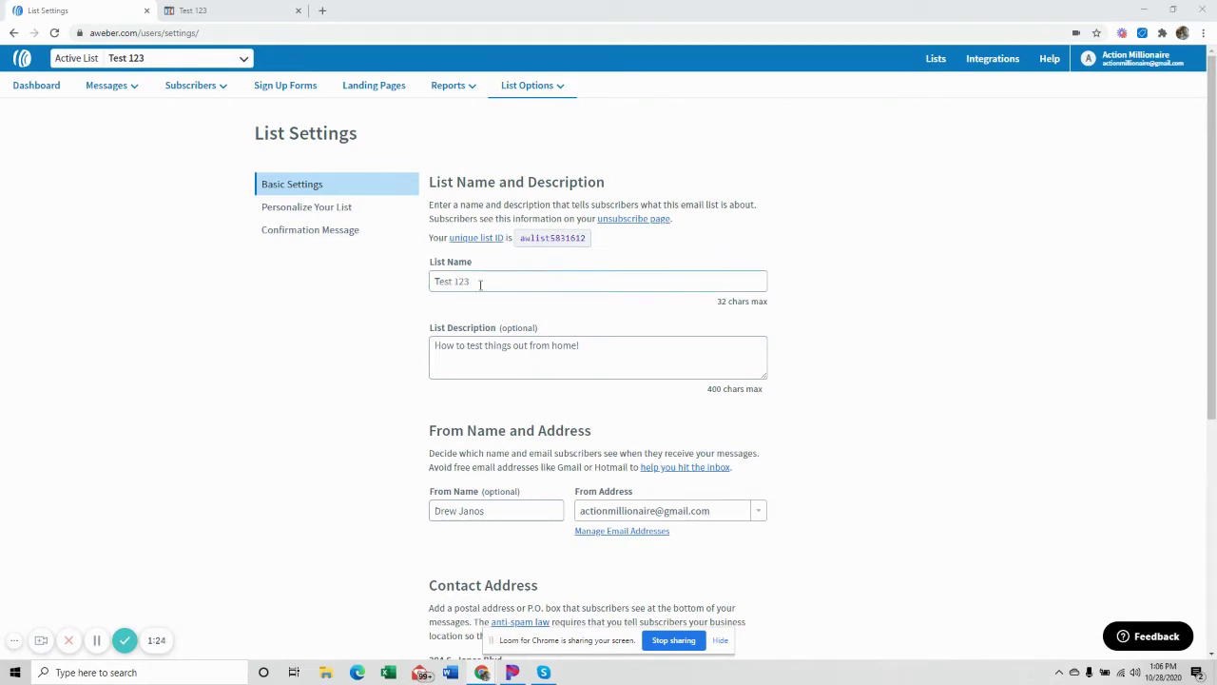
Start a new sign-up form from AWeber's Sign Up Forms area
click(277, 89)
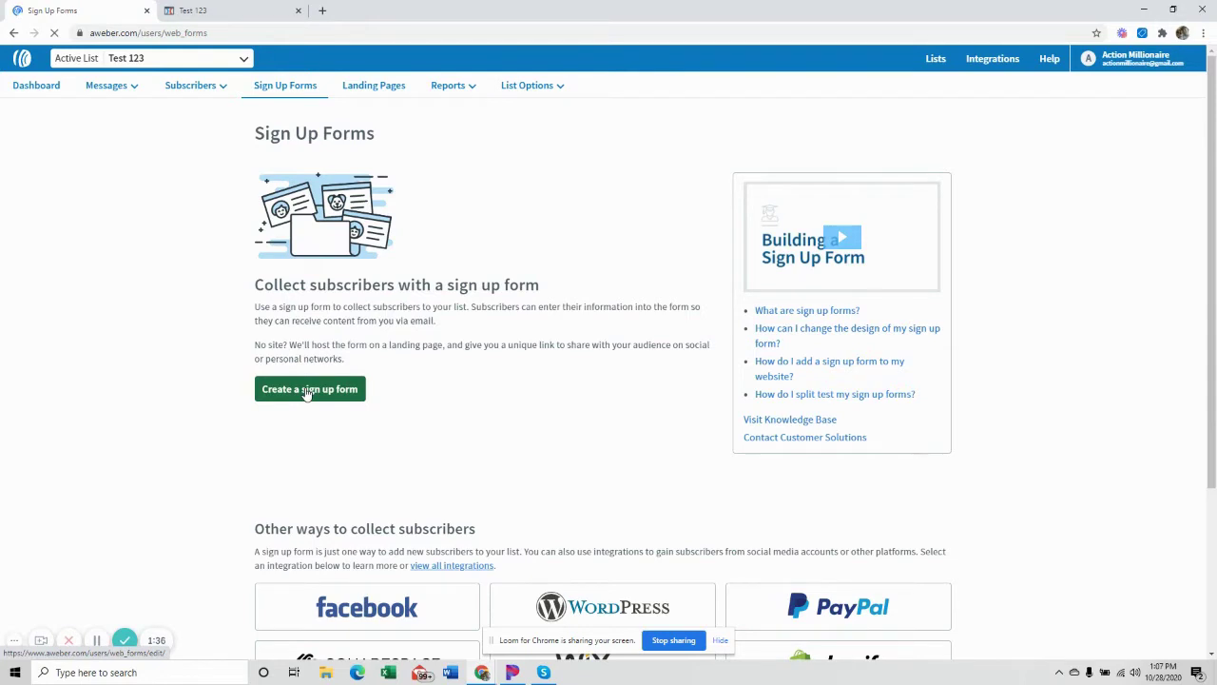
click(306, 392)
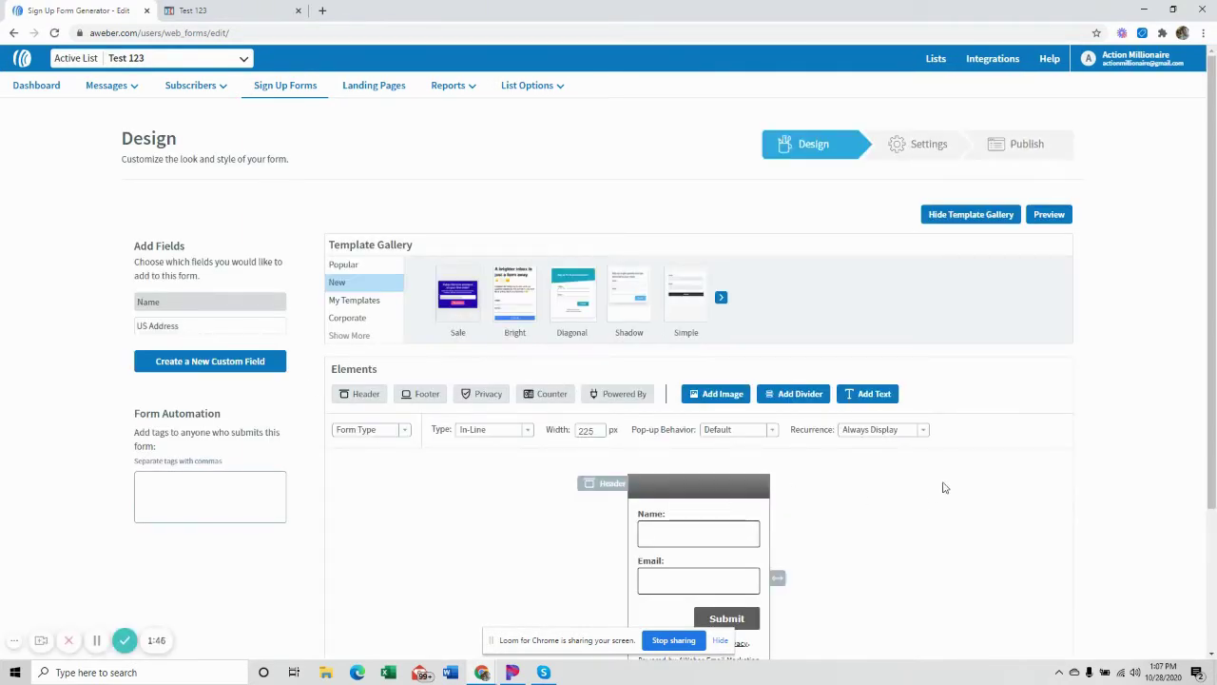
scroll(1081, 494, down, 3)
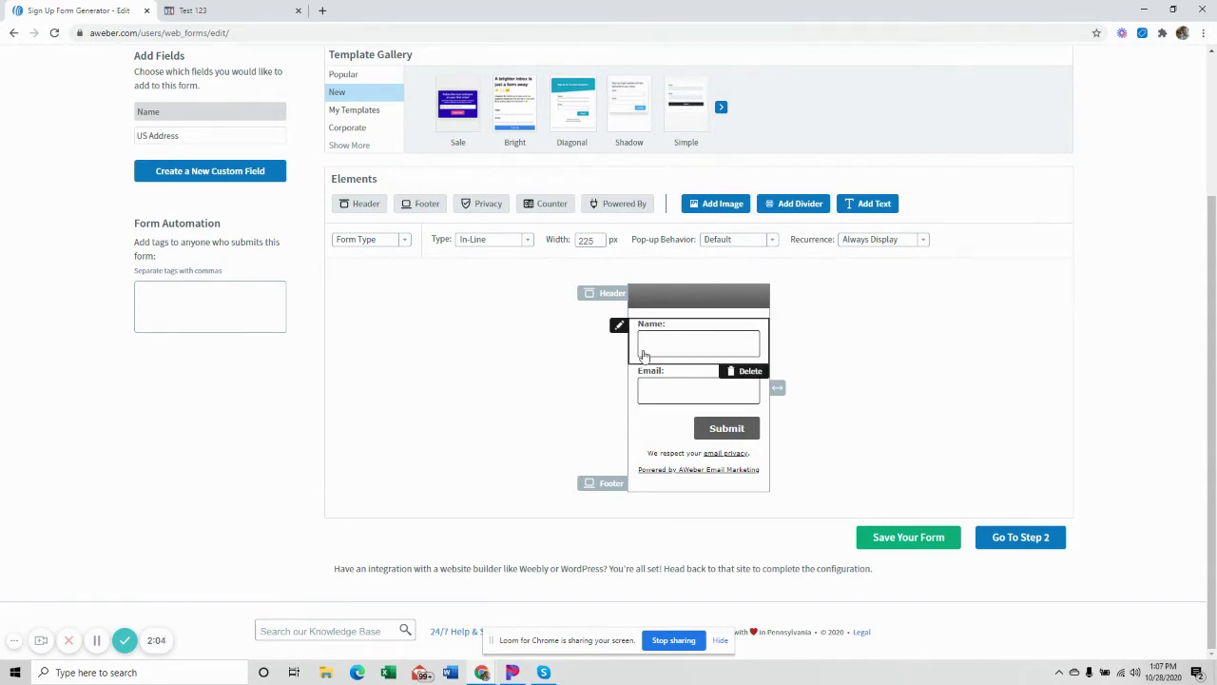
click(234, 11)
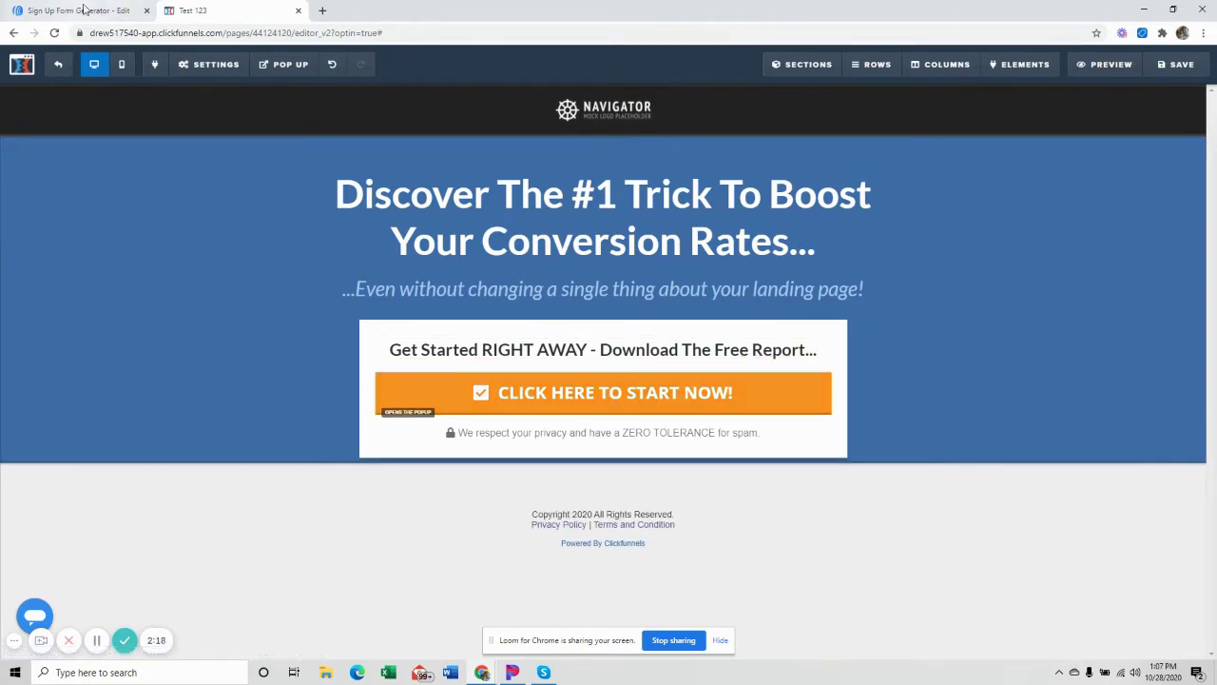
click(85, 11)
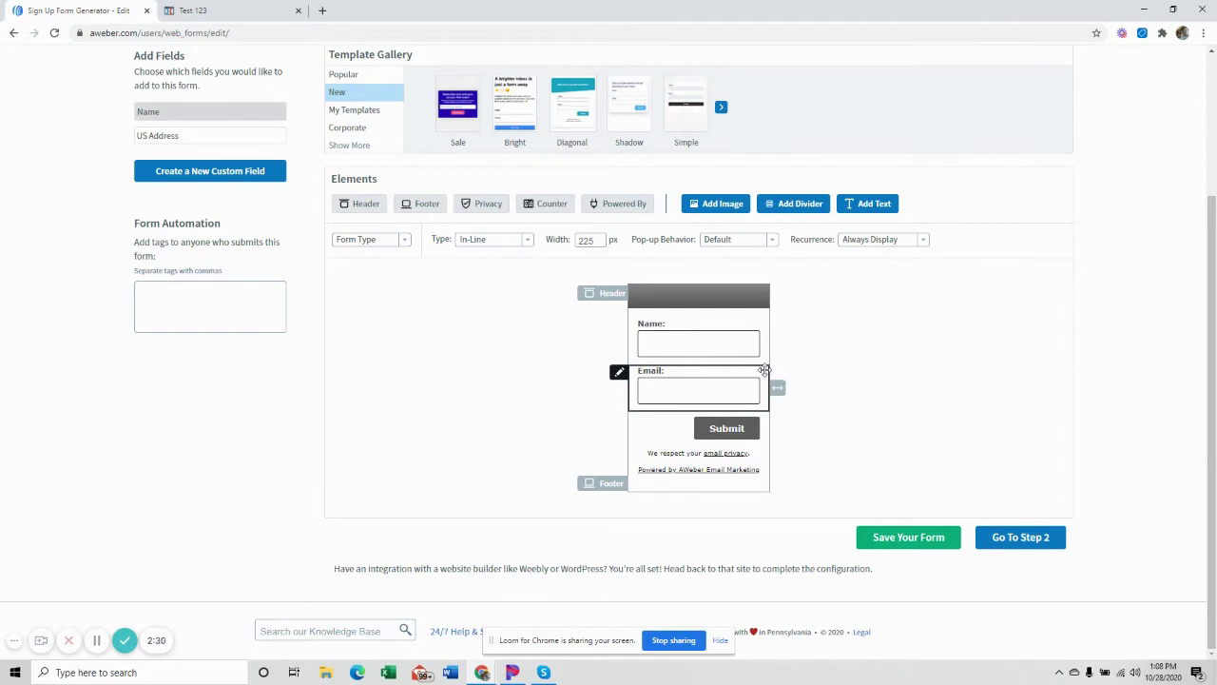
Remove the Powered by AWeber line, privacy line, footer and header from the form
mouse_move(748, 494)
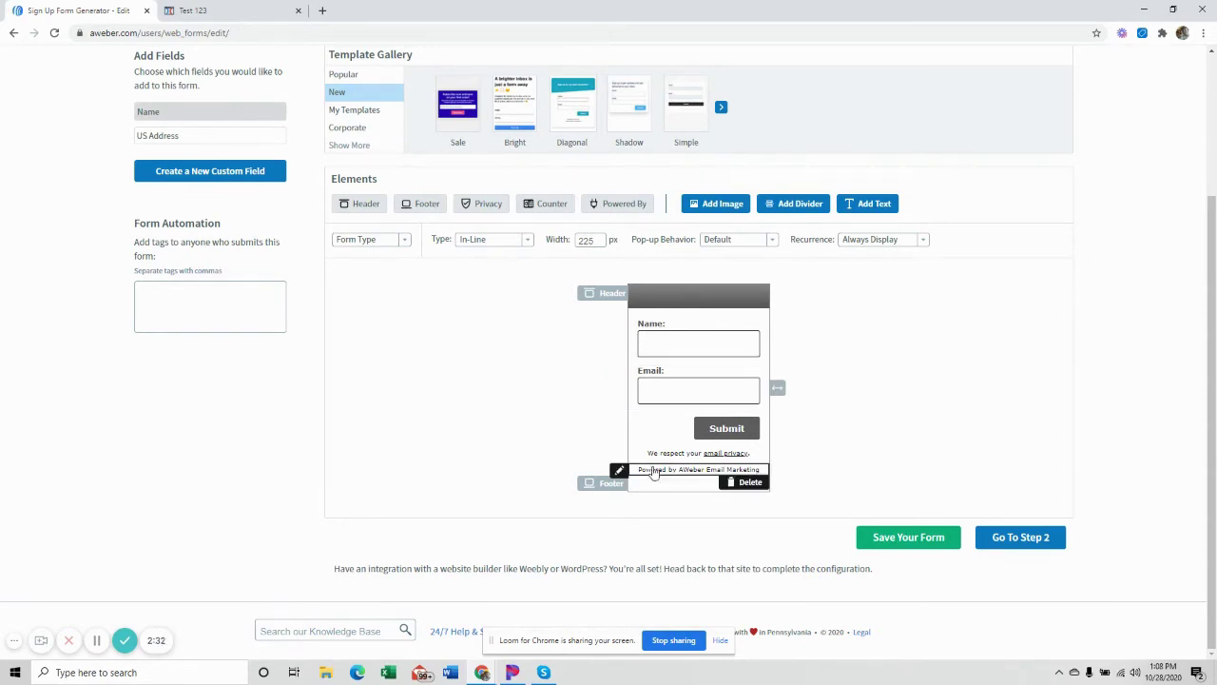
click(748, 485)
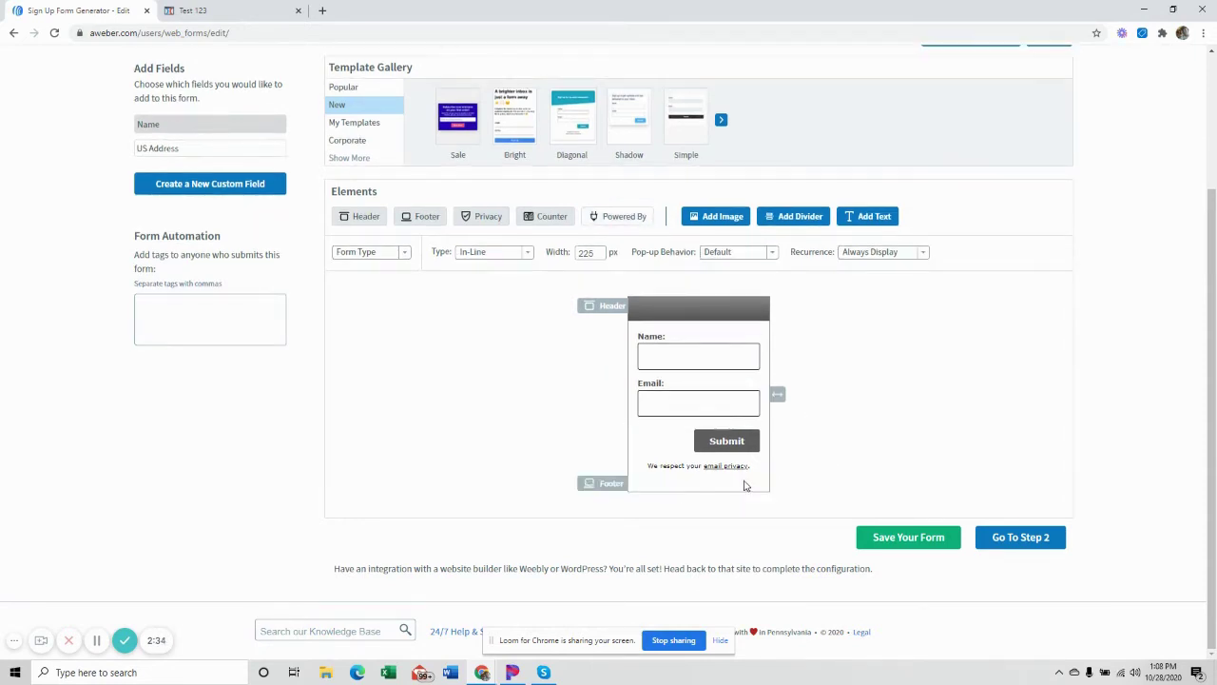
click(747, 476)
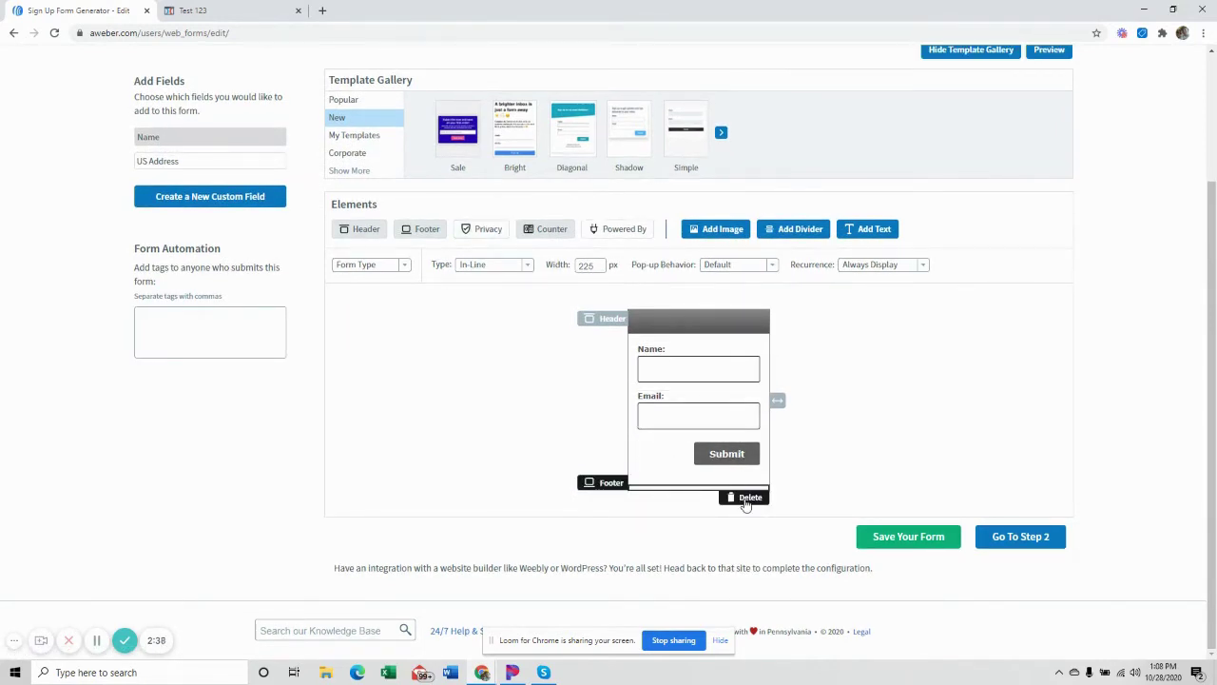
click(748, 497)
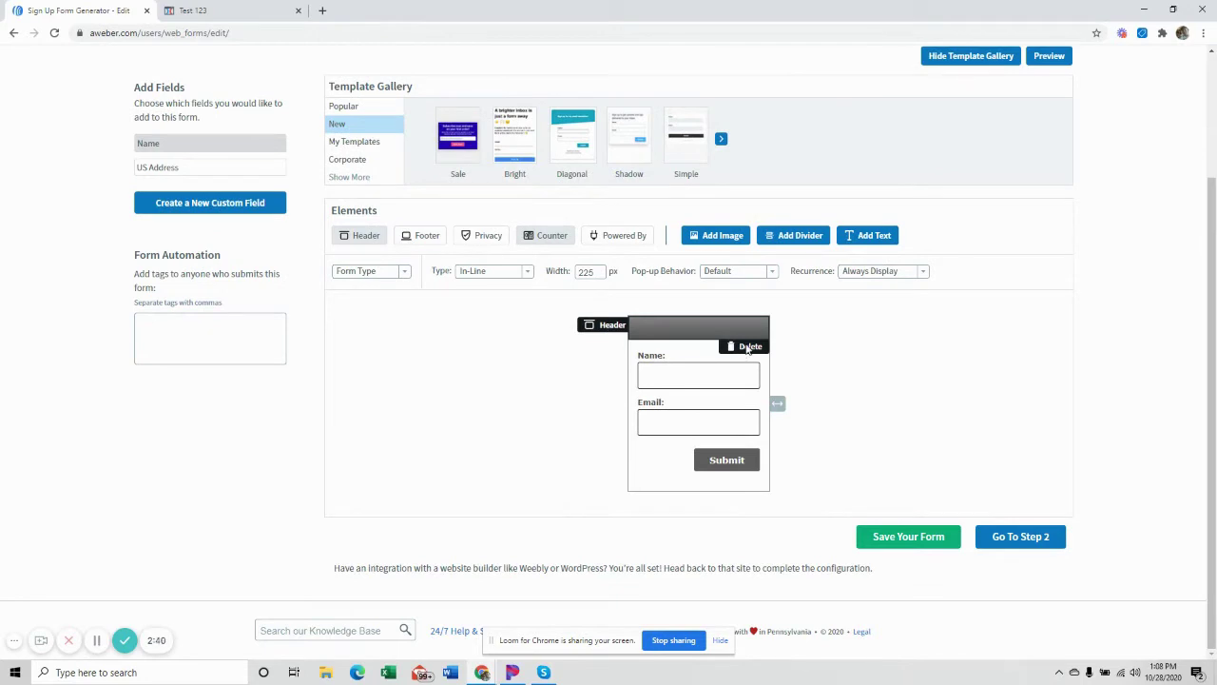
click(742, 347)
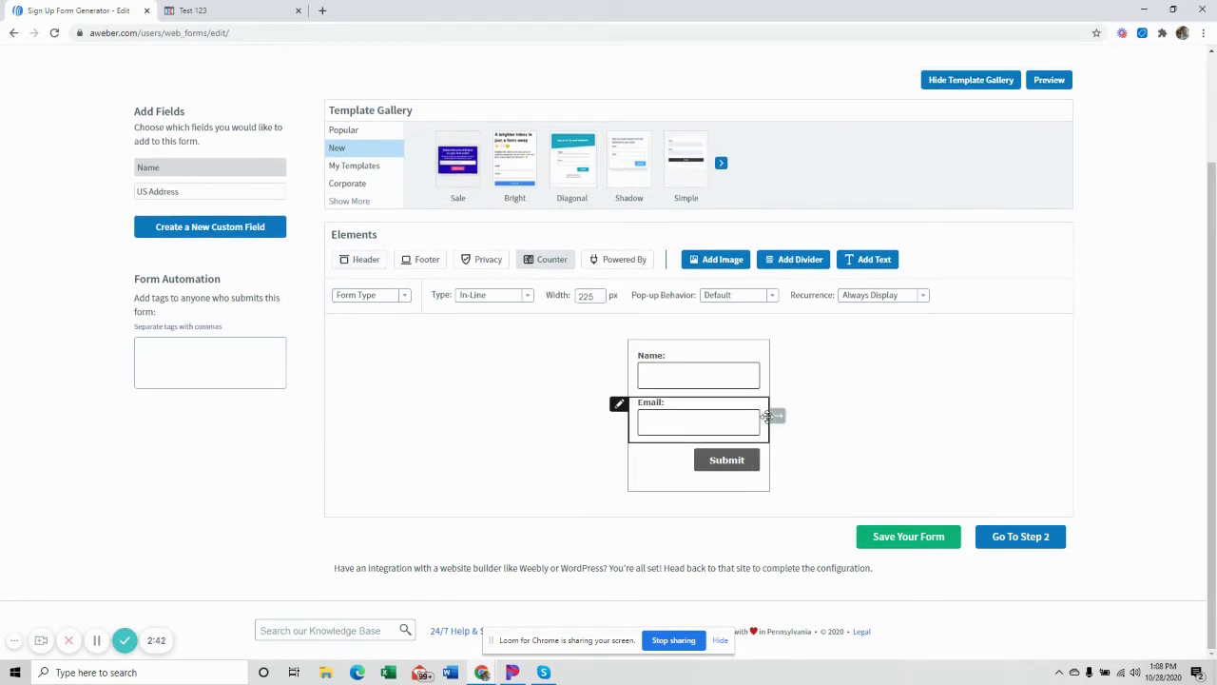
Widen the form box, then bring its width down to 427 px
drag(778, 415, 863, 422)
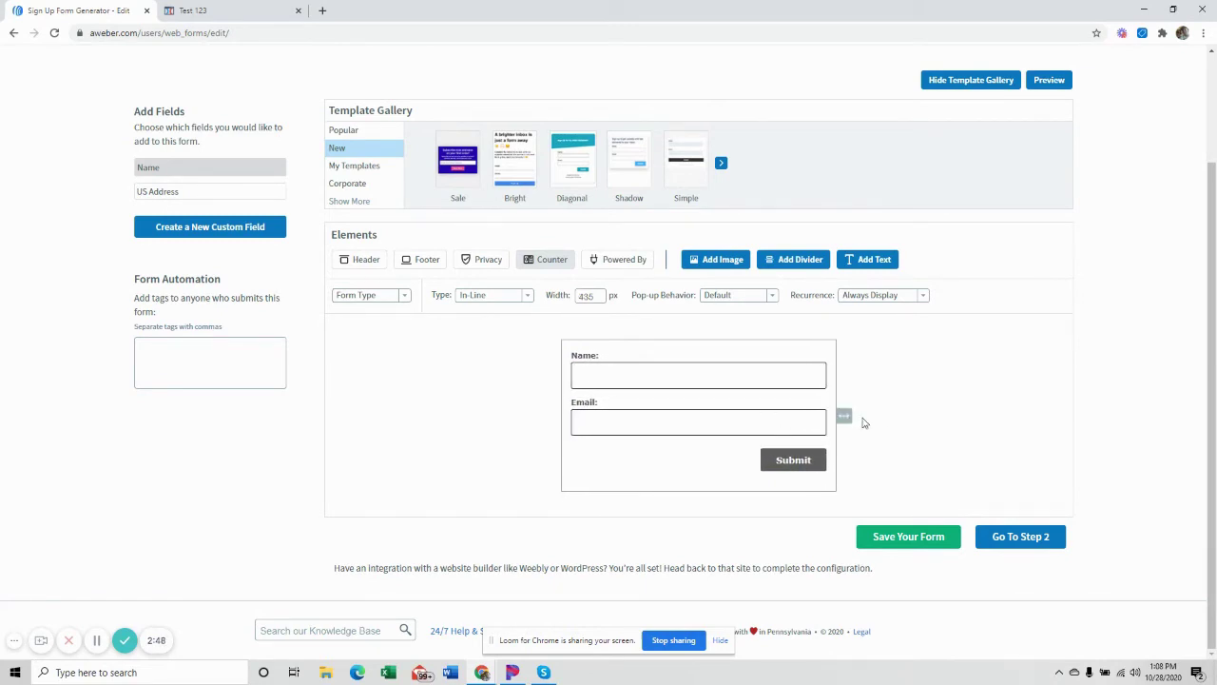
click(600, 300)
click(599, 299)
click(599, 300)
click(599, 300)
click(599, 300)
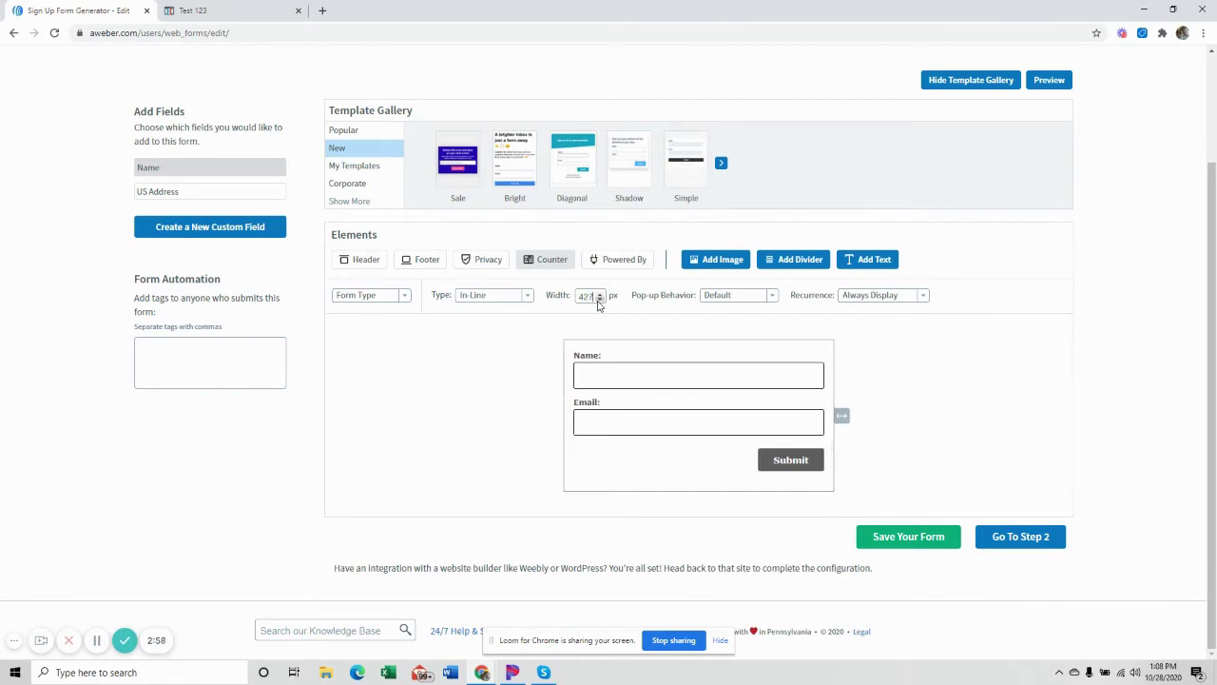
Relabel the Submit button 'Click Here To Start Now!' and centre it in the form
click(787, 463)
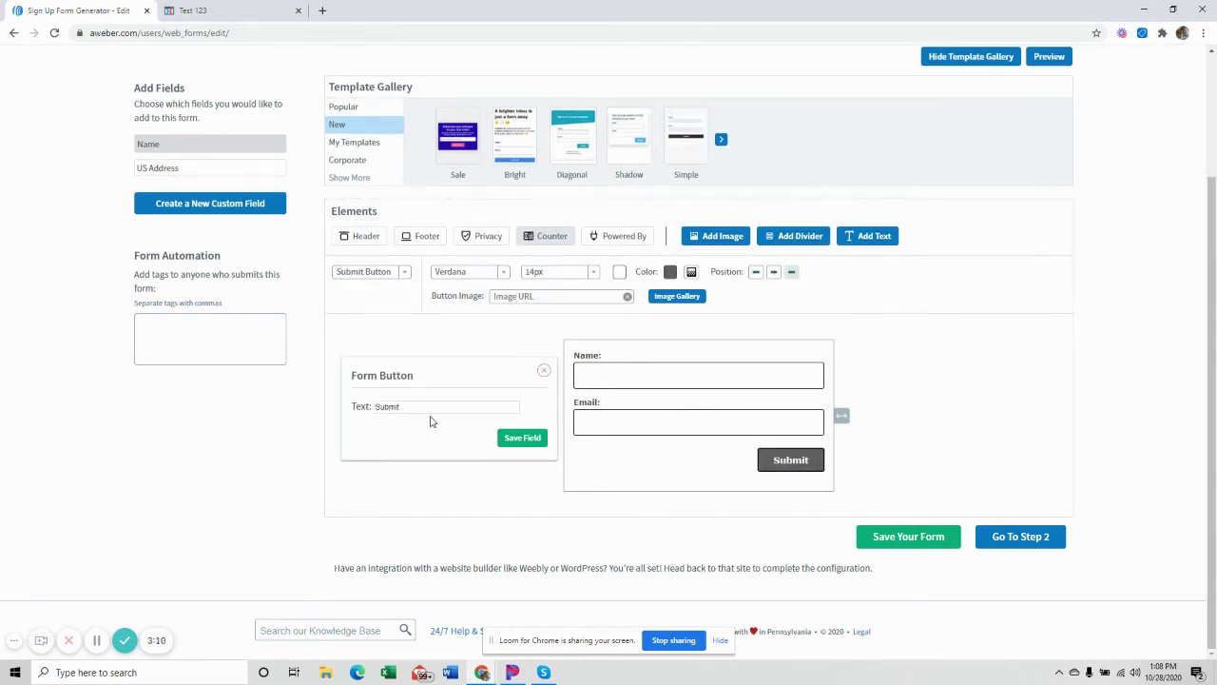
click(198, 10)
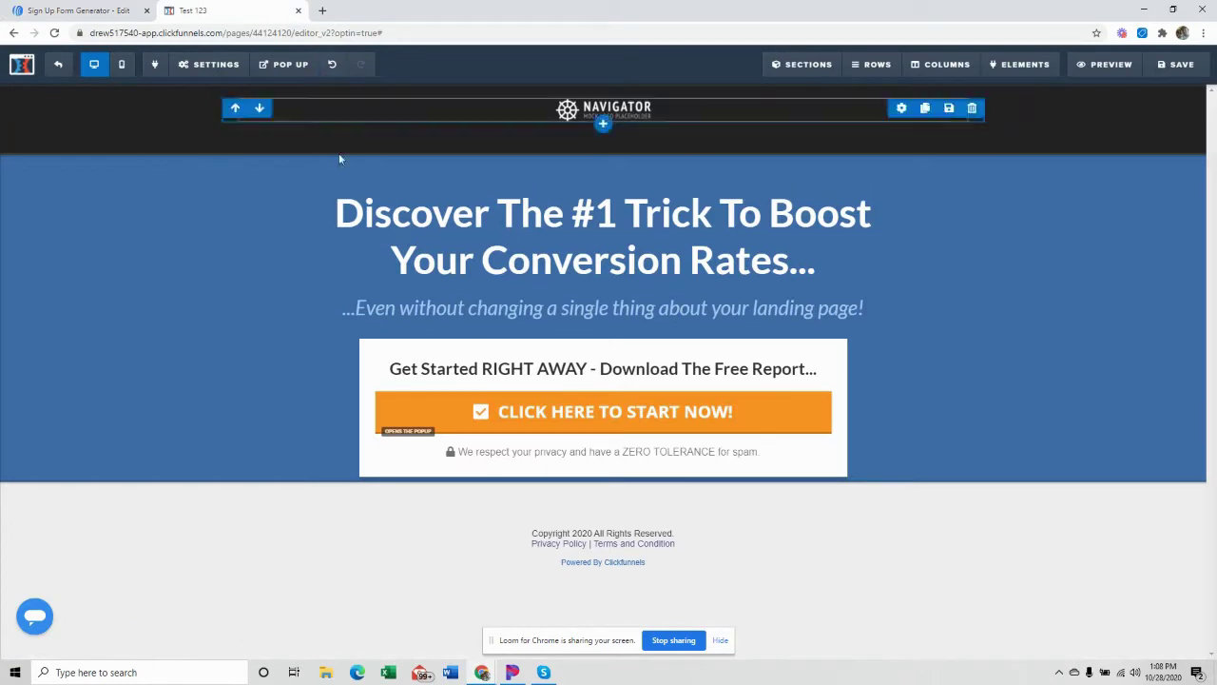
click(71, 12)
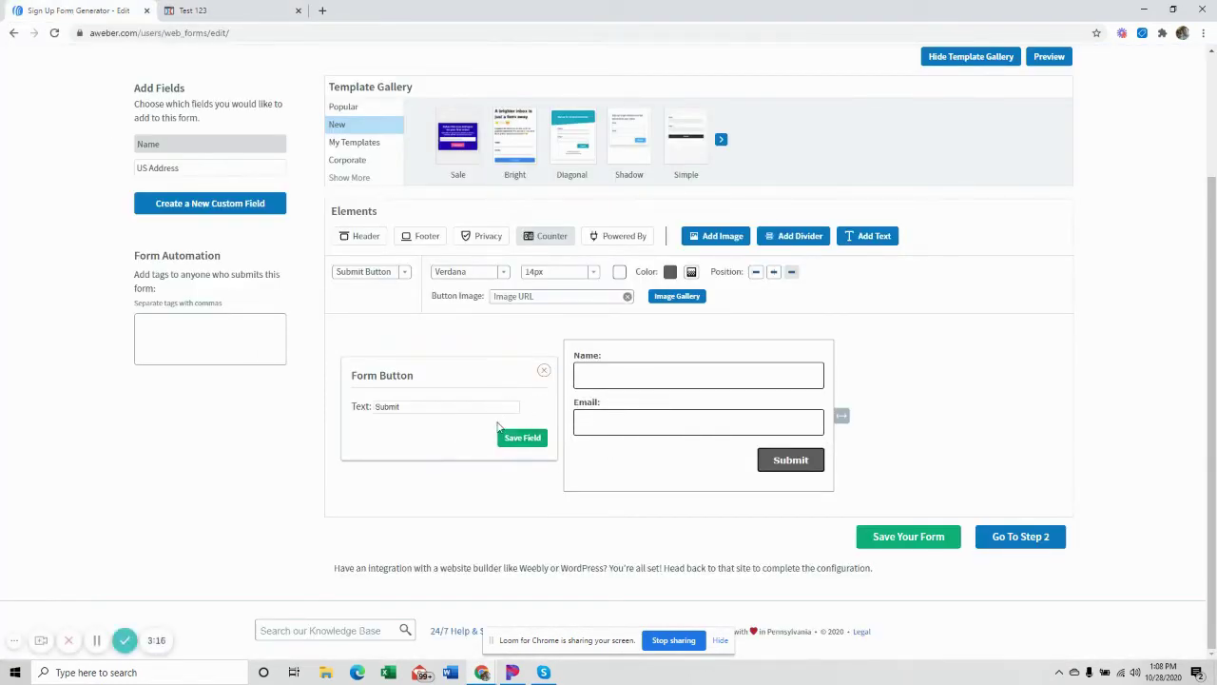
click(410, 406)
key(BackSpace)
key(BackSpace)
key(BackSpace)
key(BackSpace)
key(BackSpace)
key(BackSpace)
text(Clic)
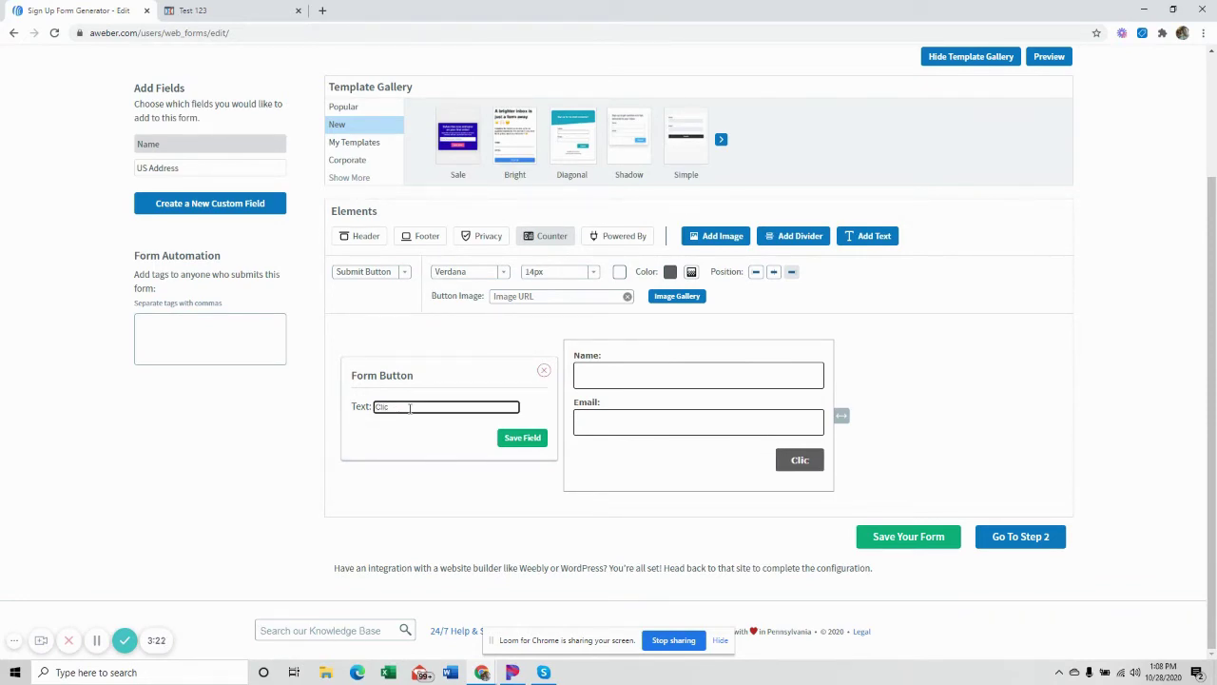
text(k Here)
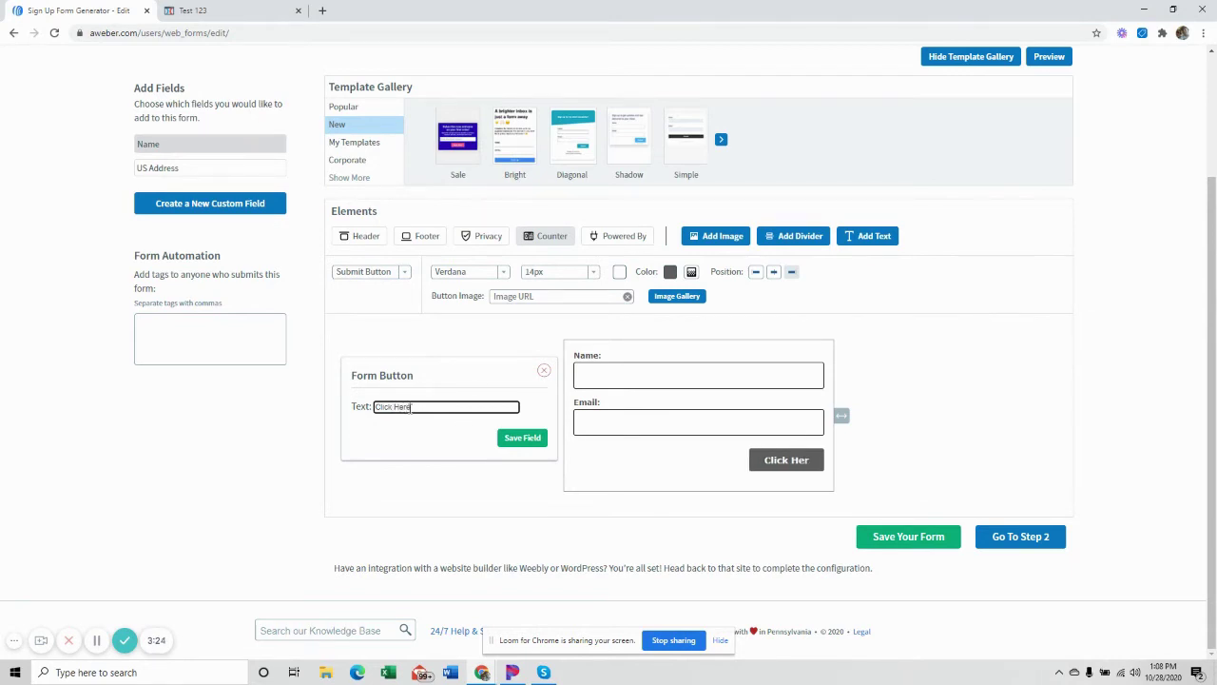
text( To Sta)
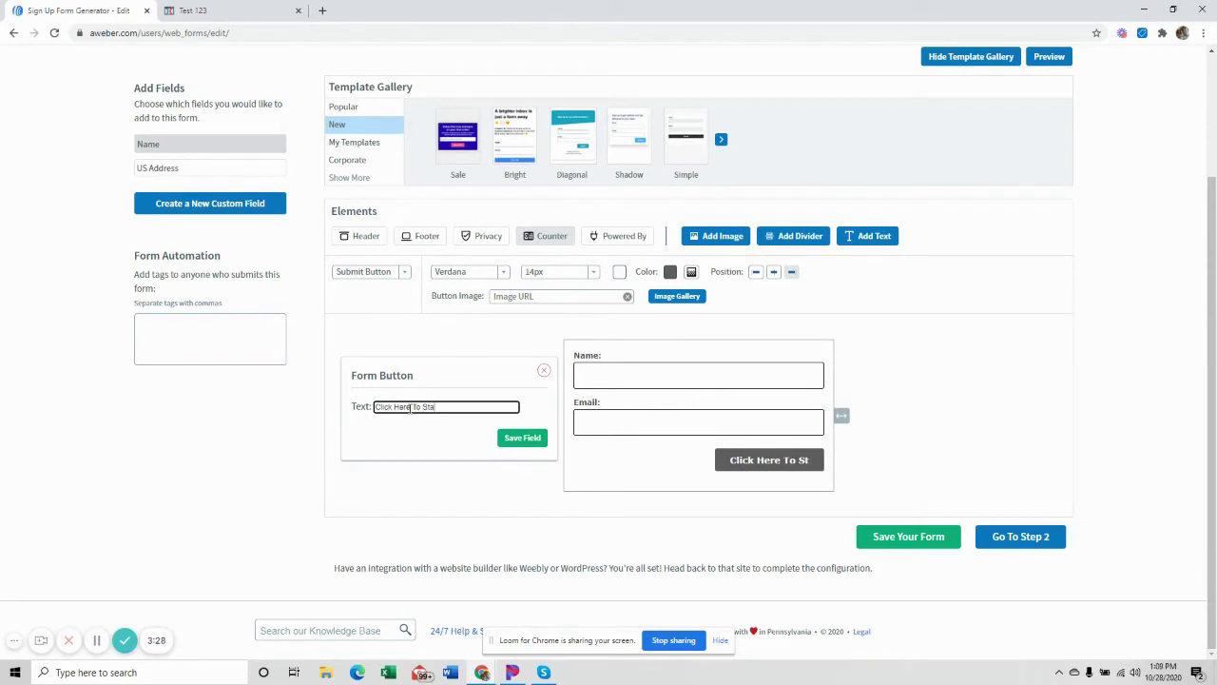
text(rt Now)
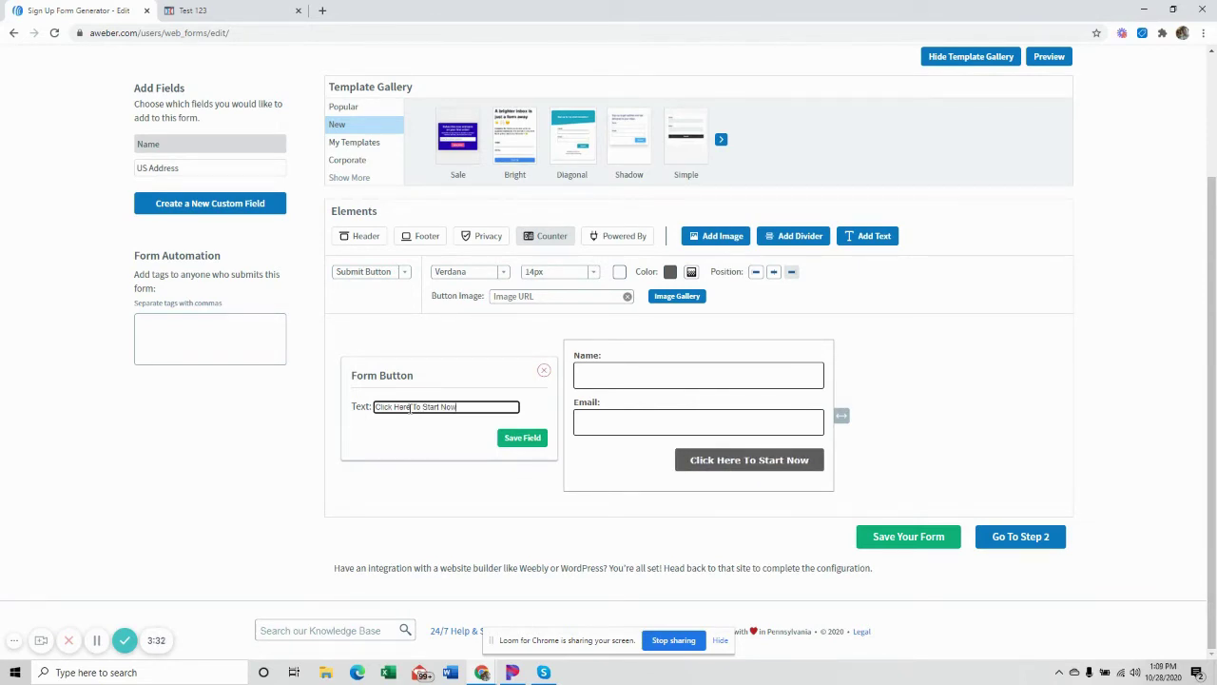
text(!)
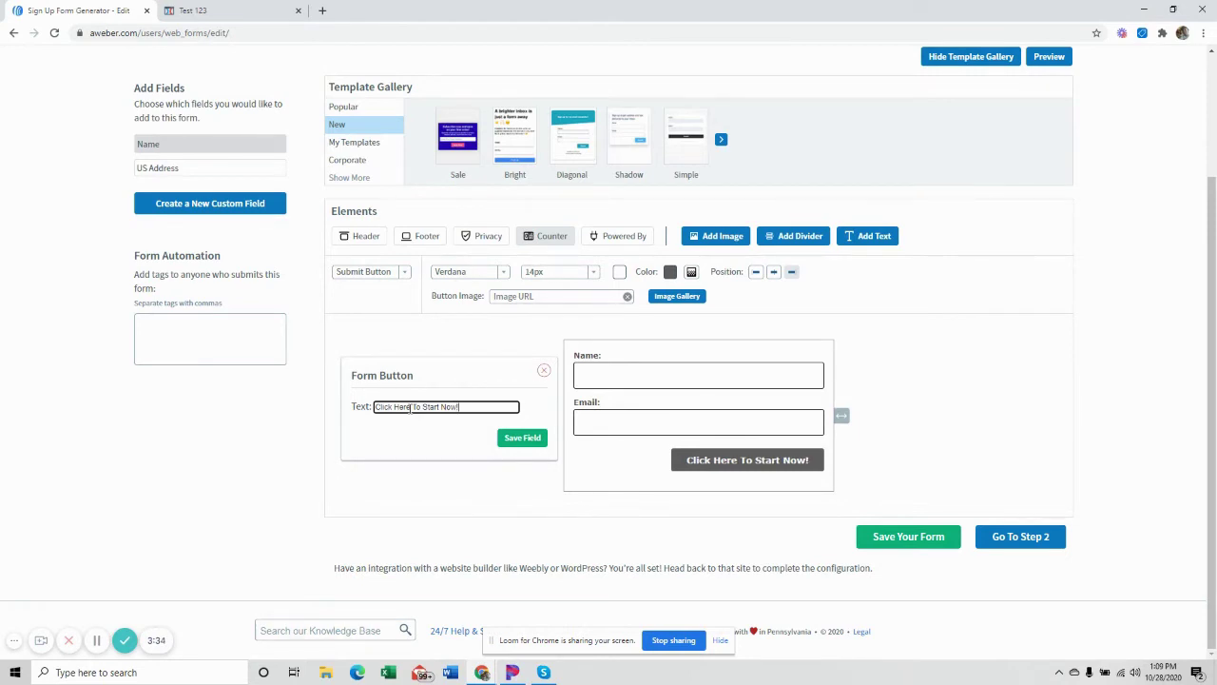
click(775, 273)
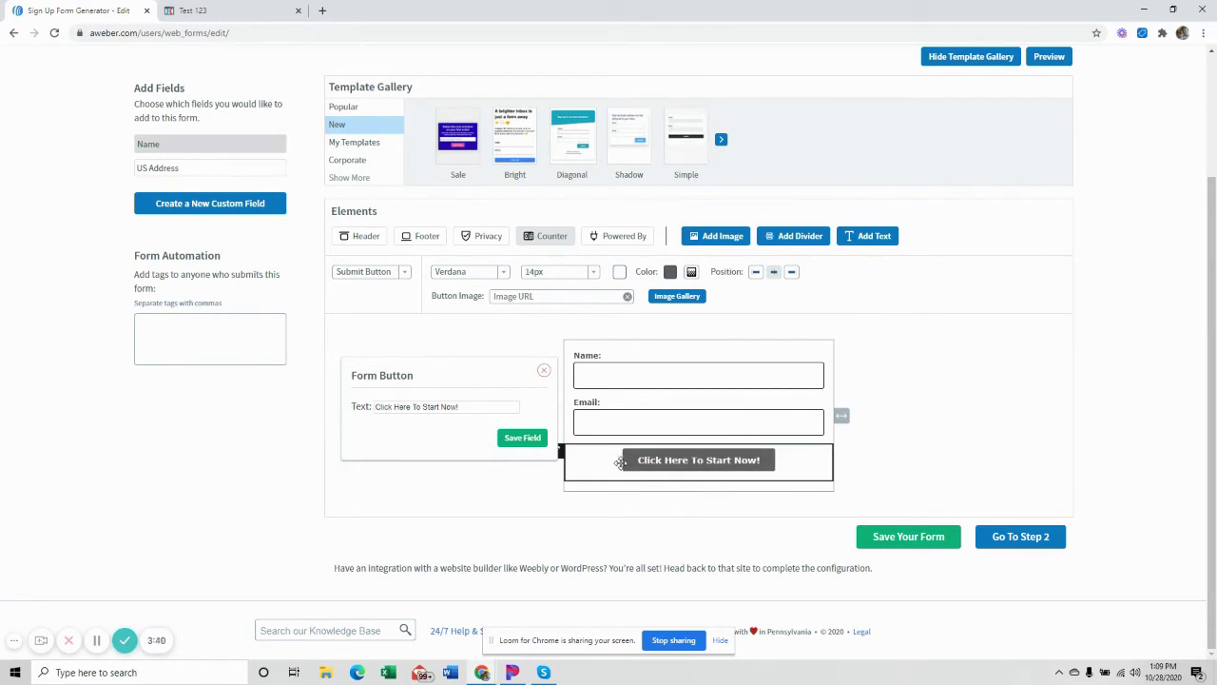
Save the button label change and set the button text size to 24px
click(522, 440)
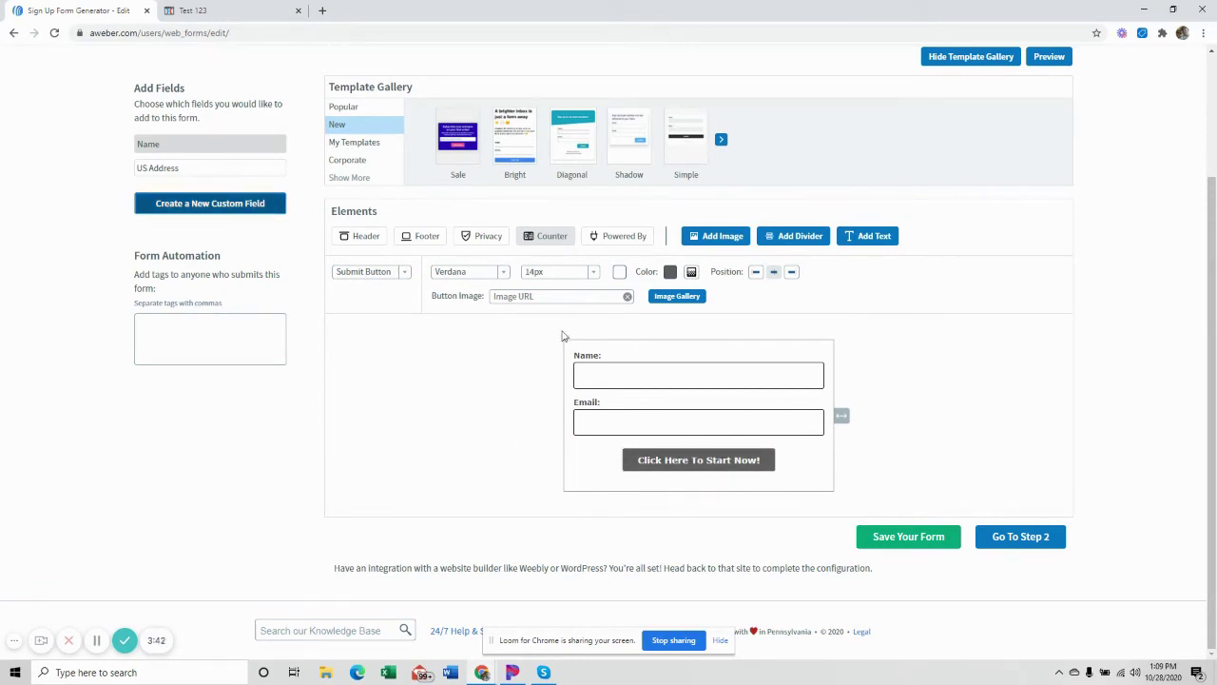
click(593, 273)
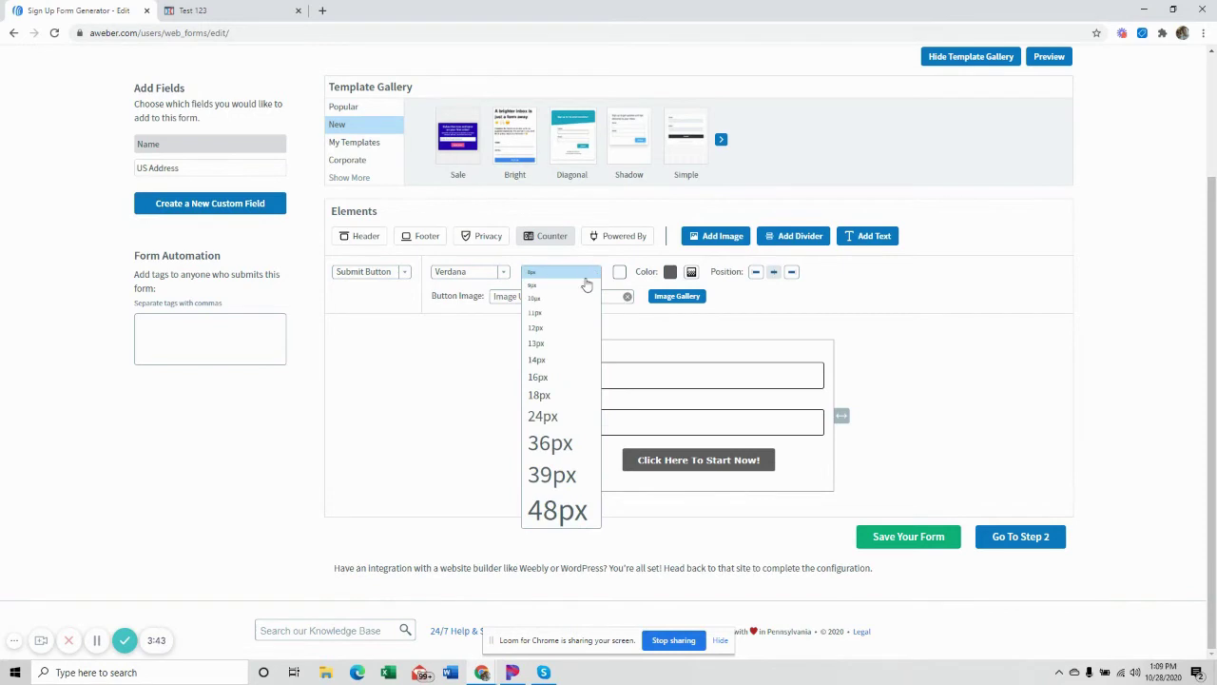
click(549, 416)
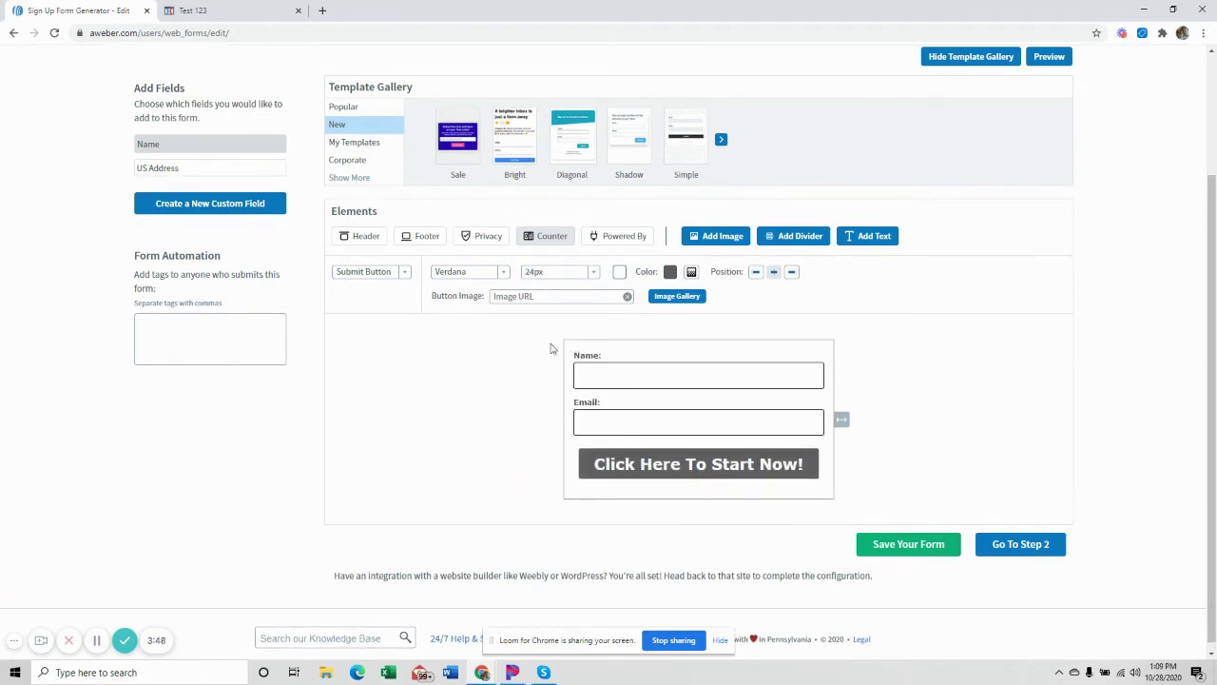
Colour the button orange (c76d28) to match ClickFunnels and save the form design
click(671, 272)
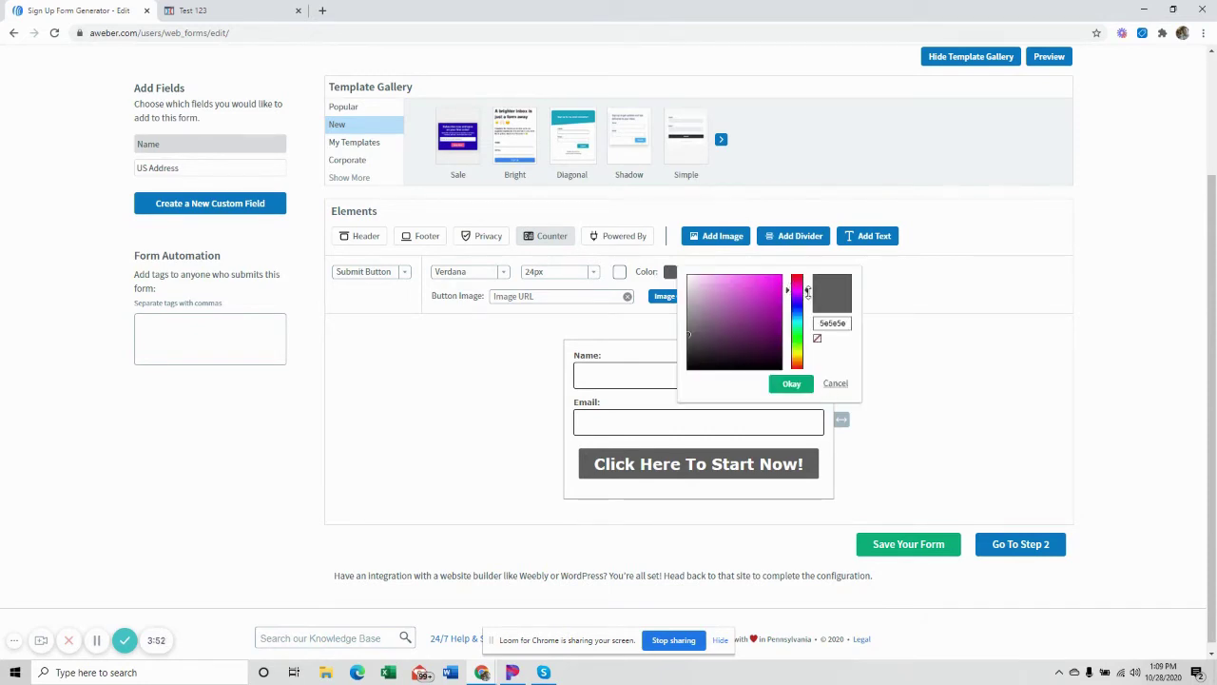
drag(805, 293, 808, 353)
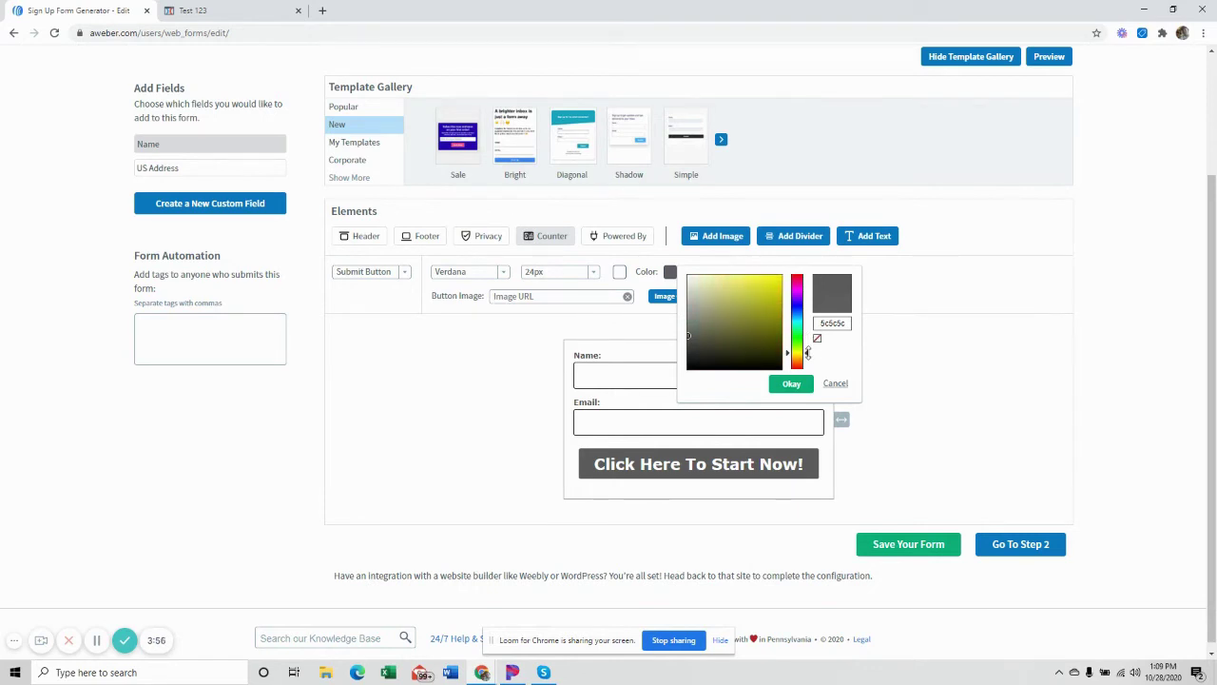
drag(739, 305, 762, 296)
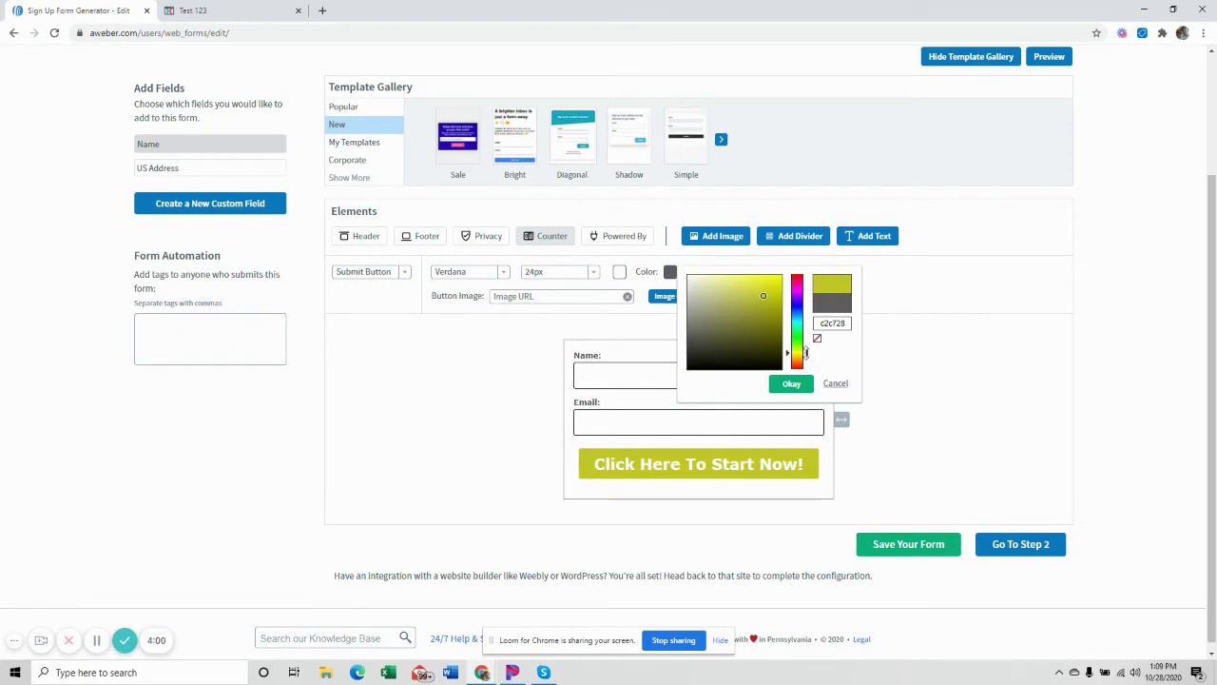
drag(805, 353, 804, 357)
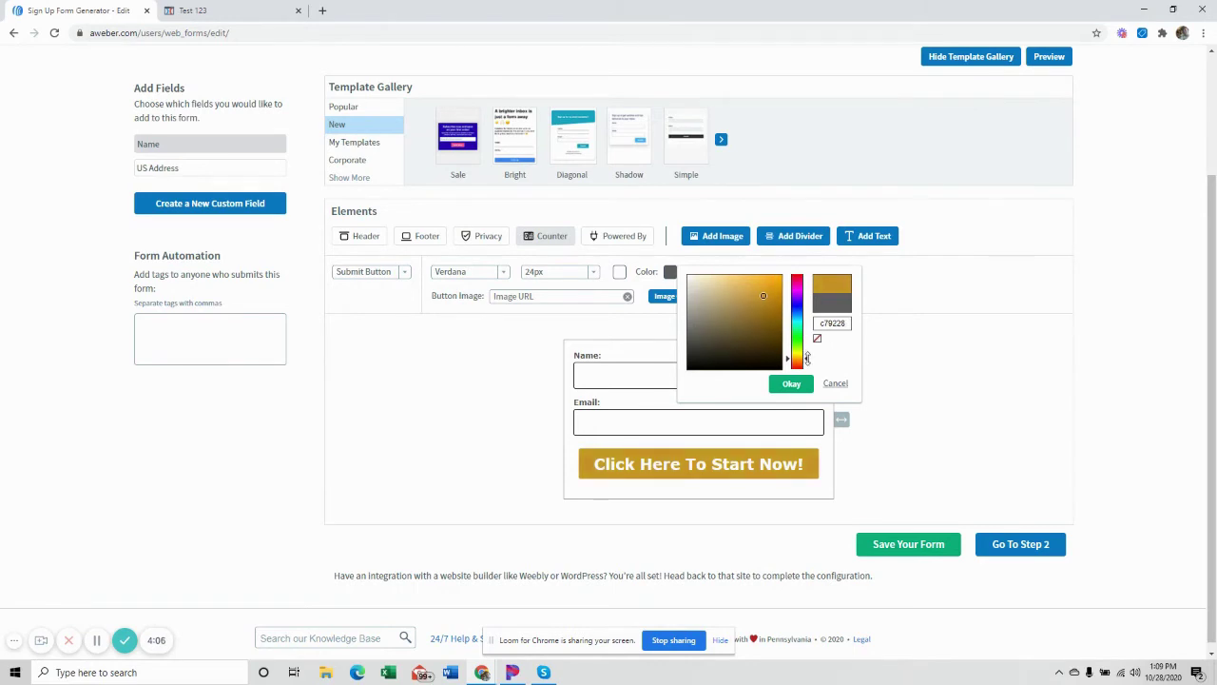
drag(805, 357, 804, 355)
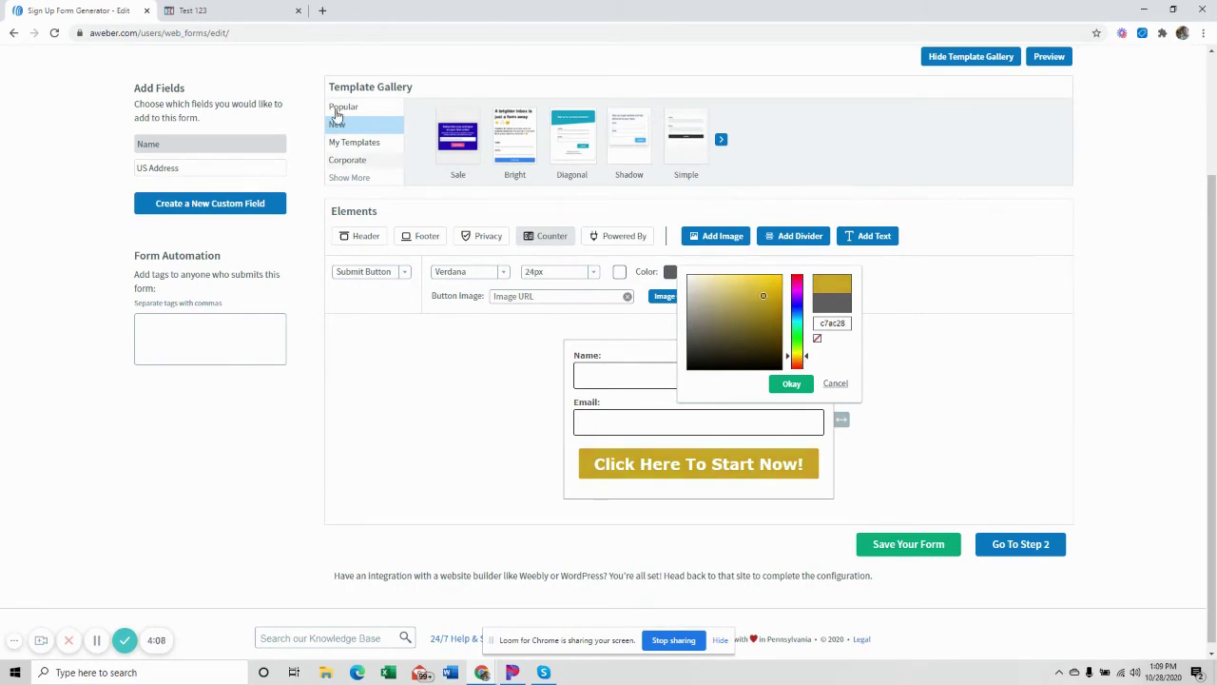
click(190, 10)
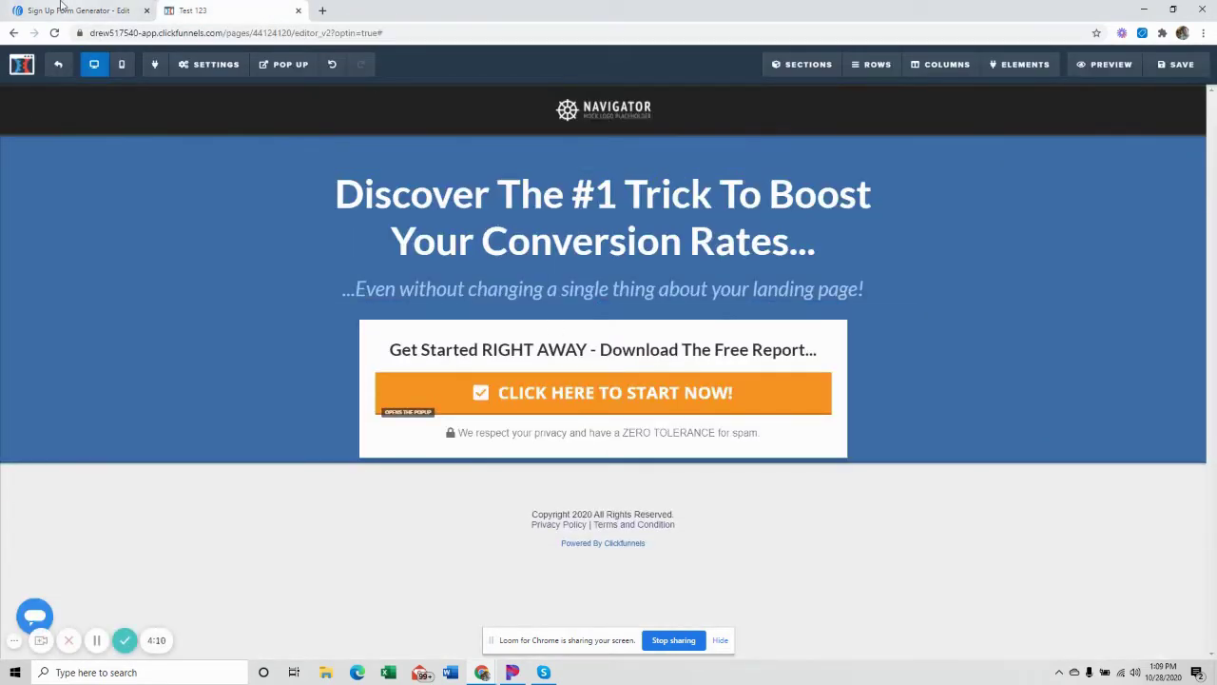
click(81, 10)
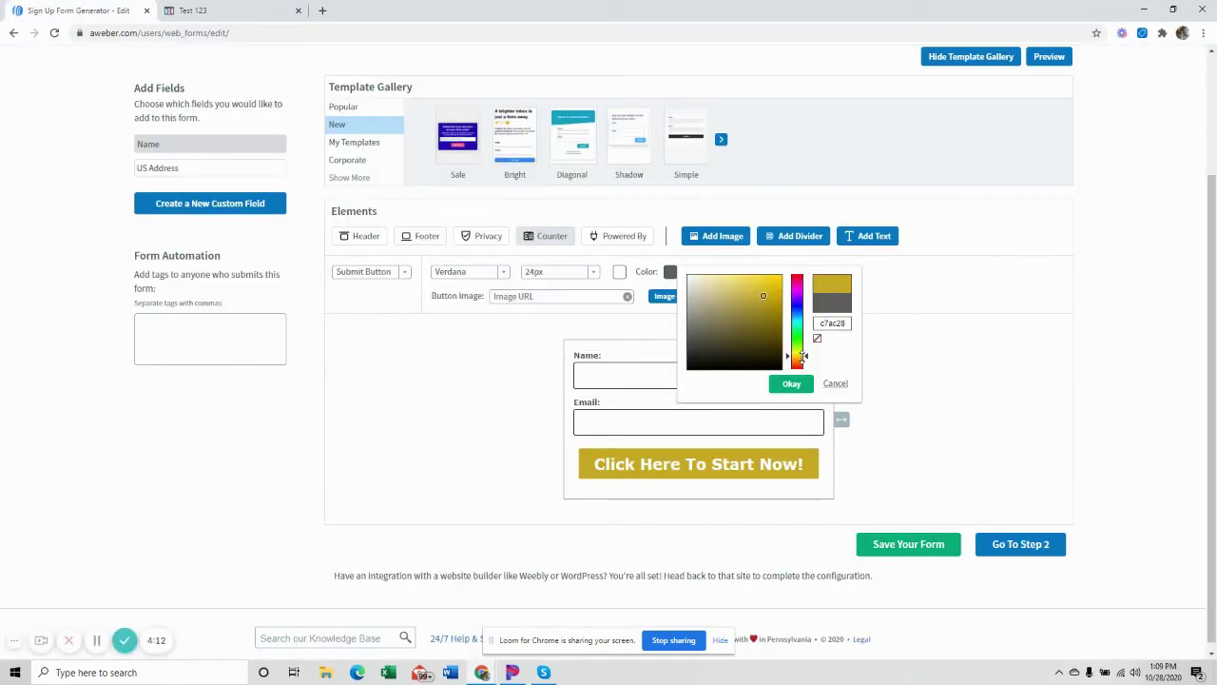
drag(804, 356, 807, 362)
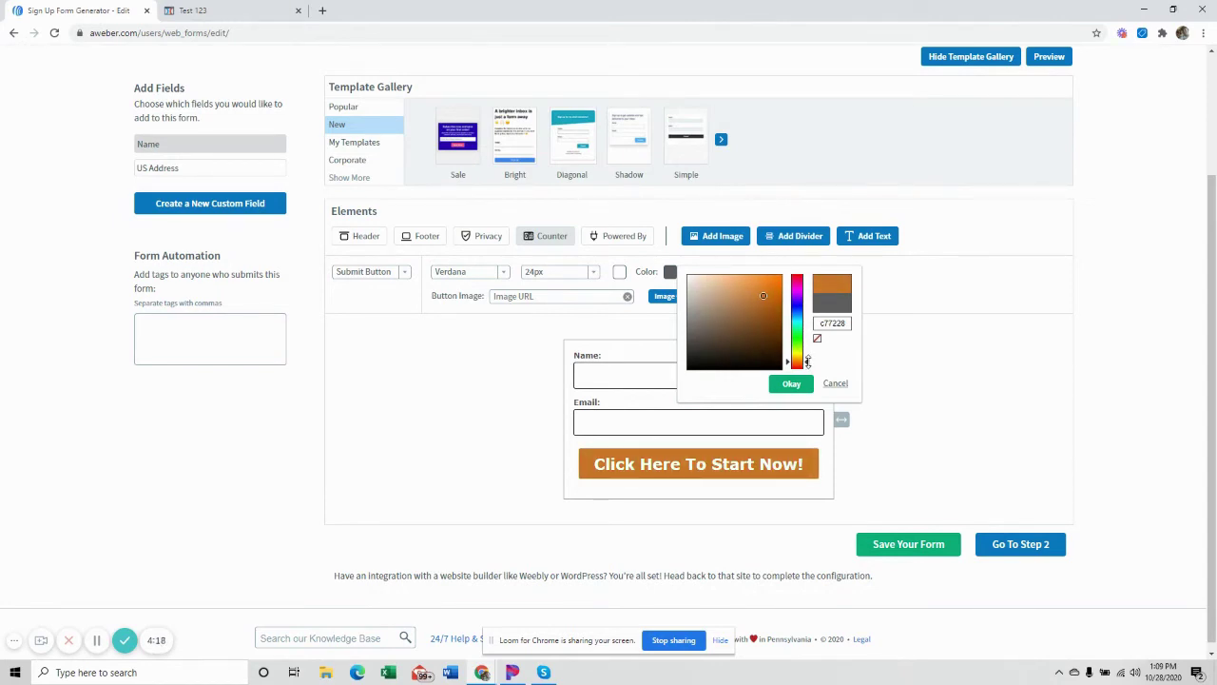
drag(807, 361, 811, 366)
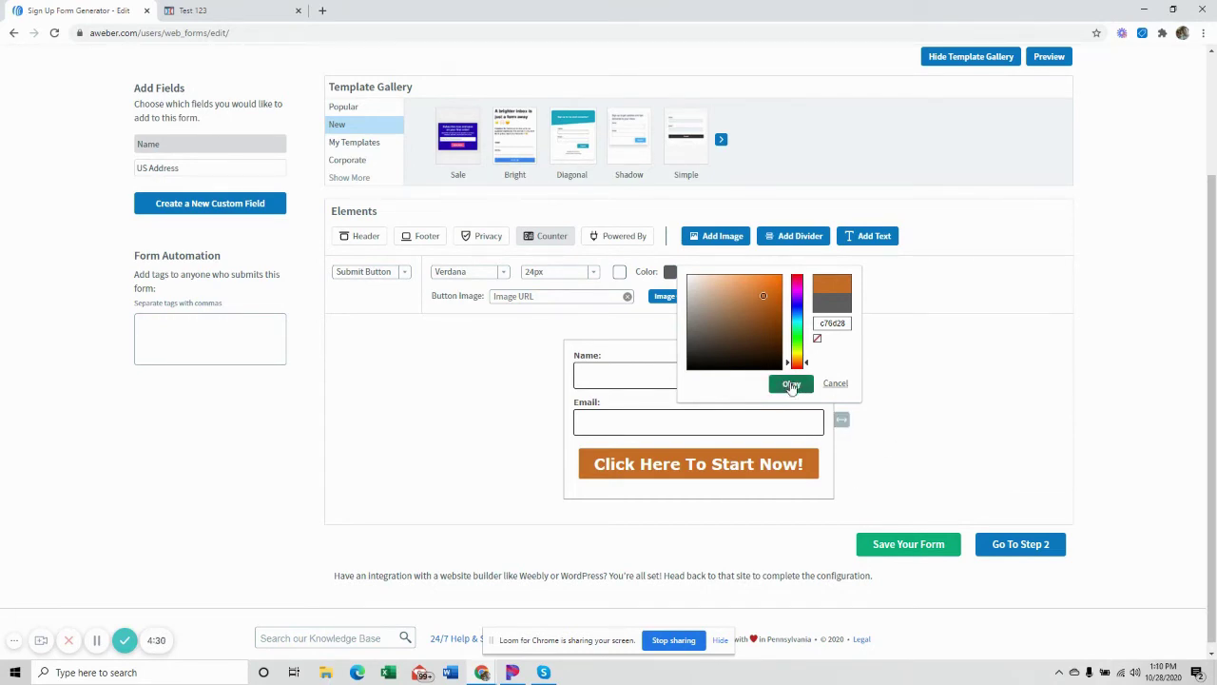
click(790, 385)
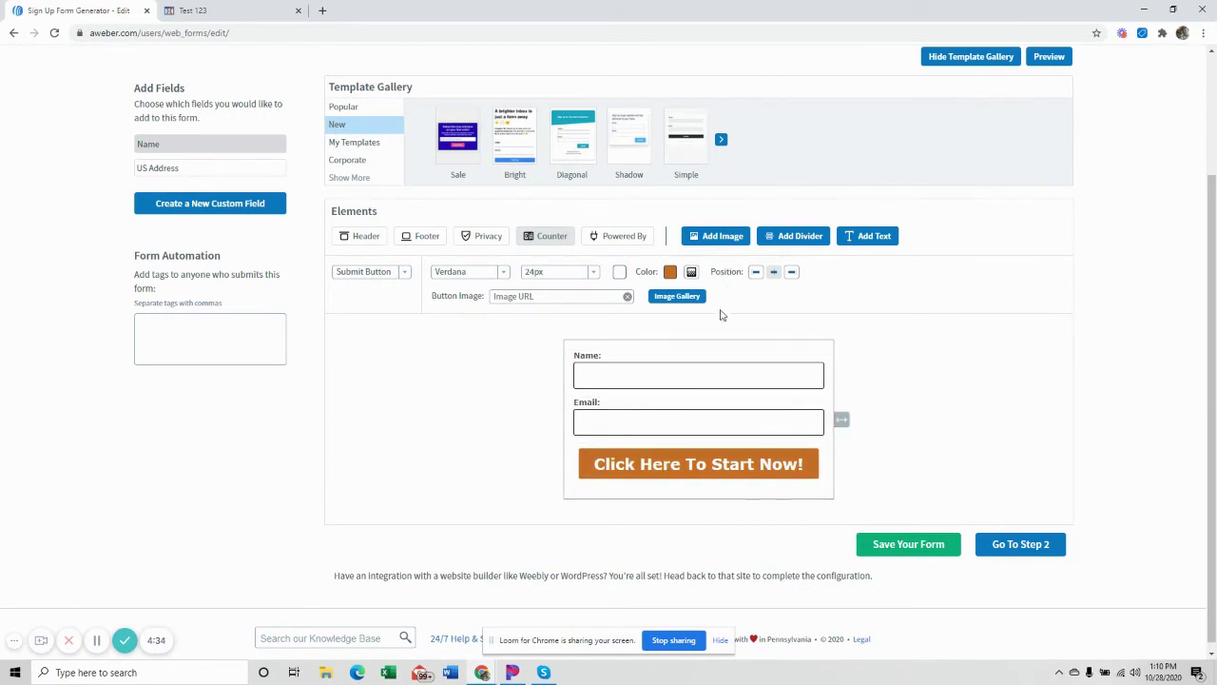
click(925, 545)
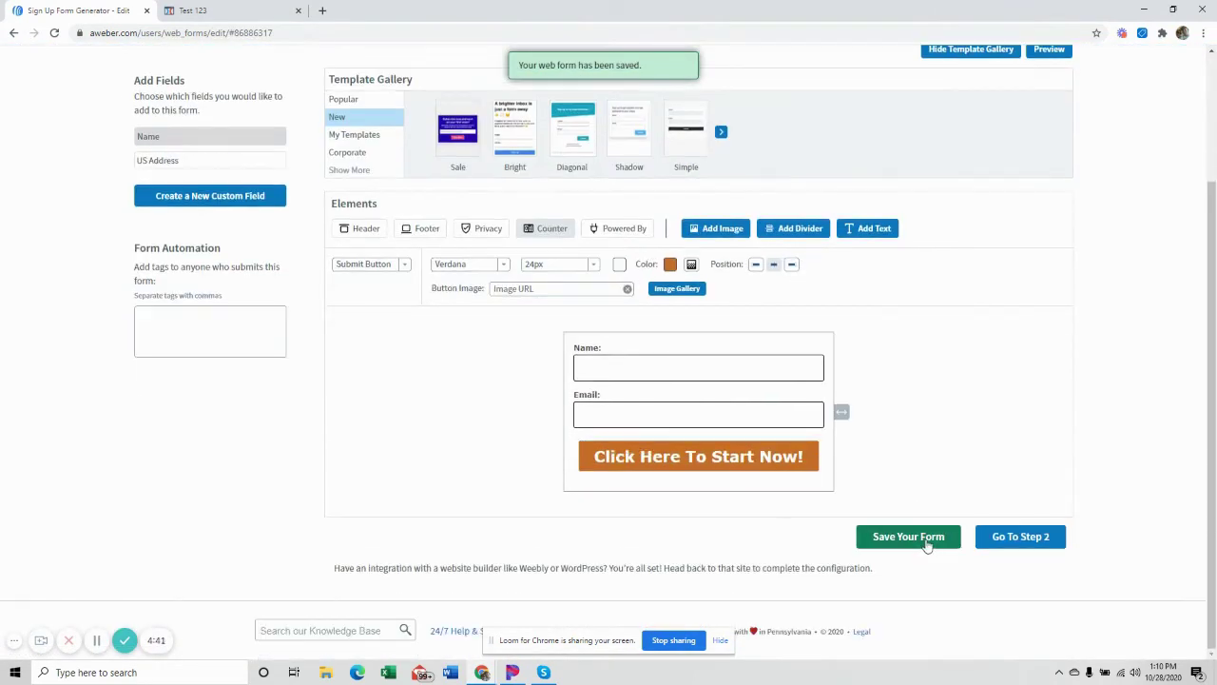
Move to the Settings step, rename the form 'Test 123' and bring up the thank-you page choices
click(1034, 538)
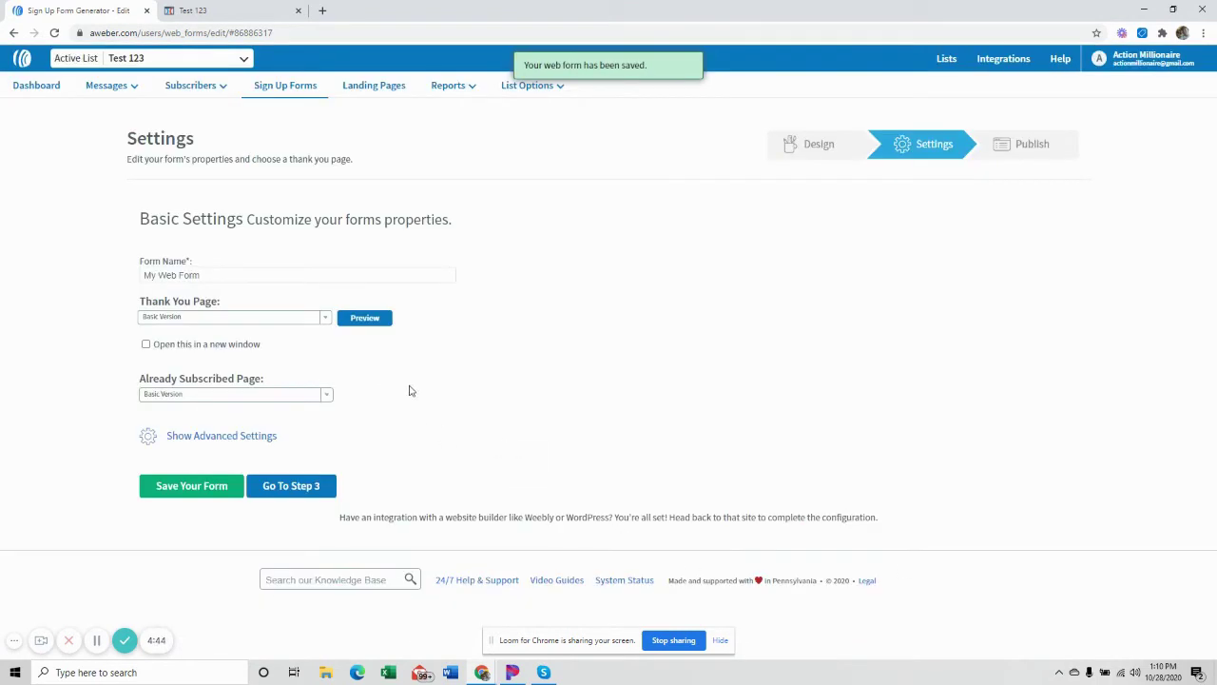
click(184, 275)
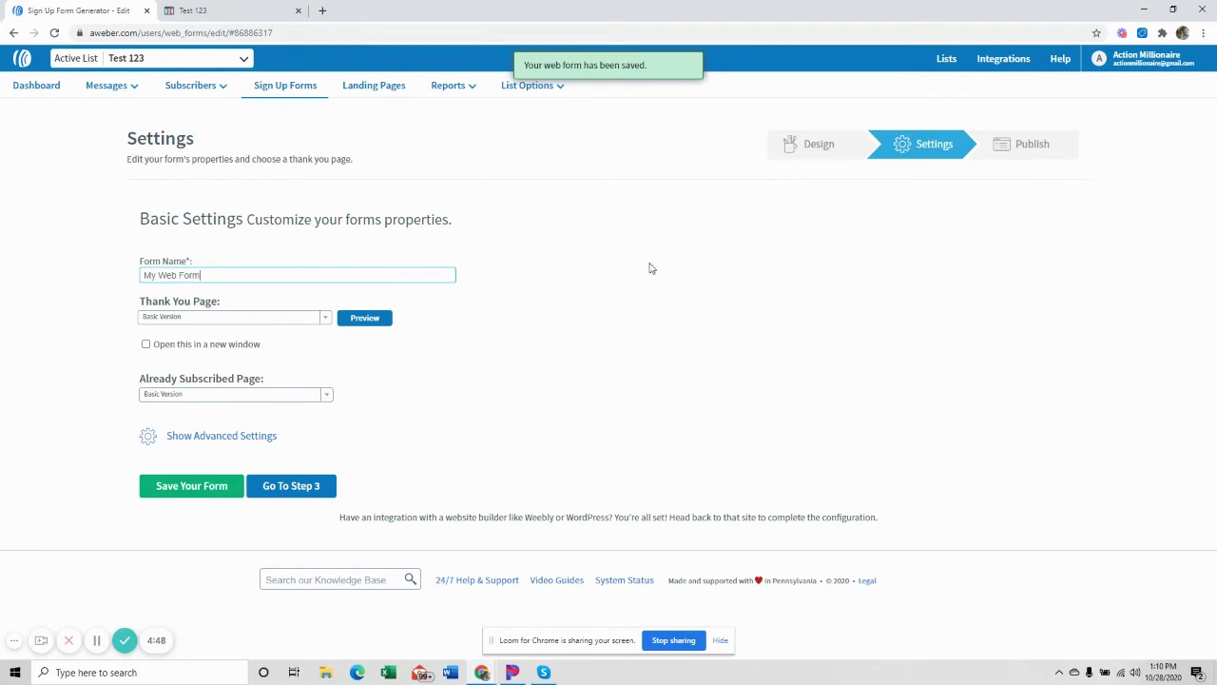
key(BackSpace)
key(BackSpace)
key(BackSpace)
key(BackSpace)
key(BackSpace)
key(BackSpace)
key(BackSpace)
key(BackSpace)
key(BackSpace)
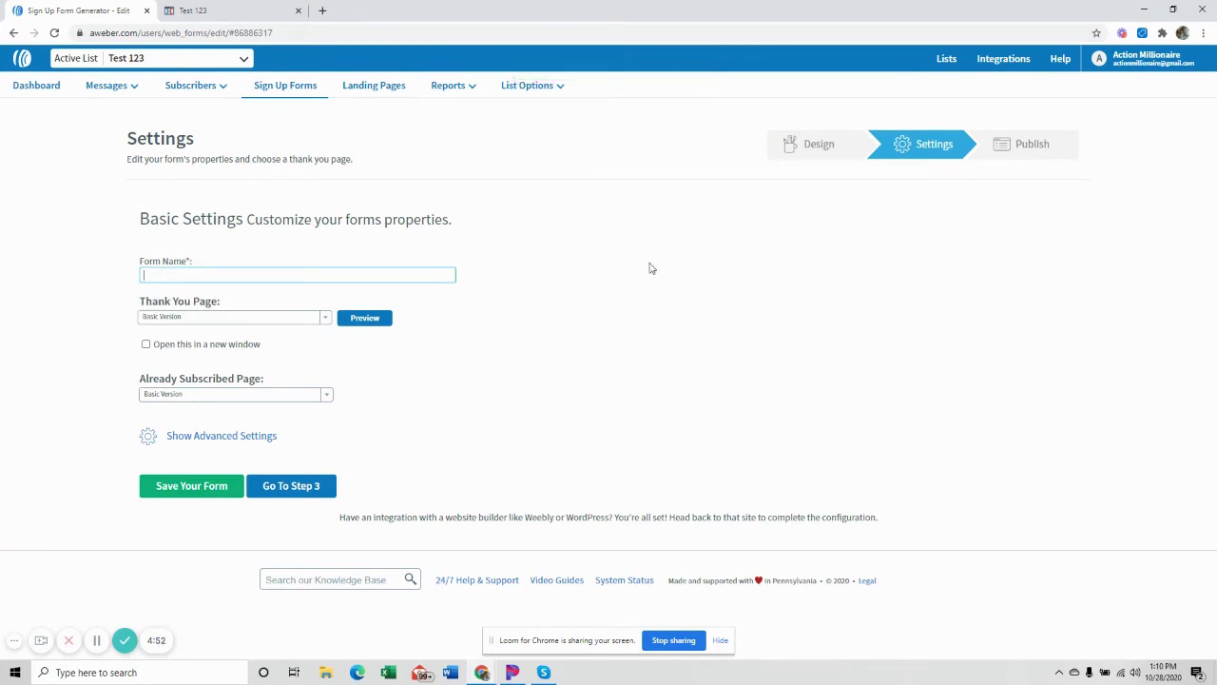
text(Test 123)
click(325, 319)
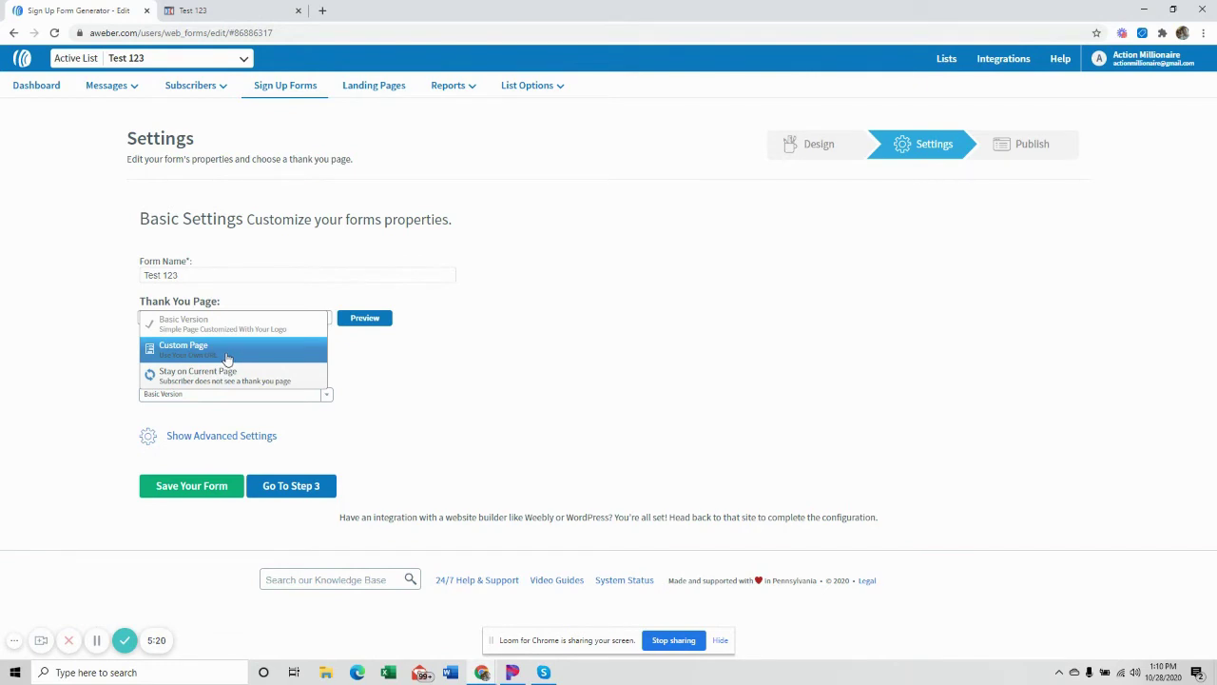
Make the thank-you page a Custom Page pointing to the site's web address, then save
click(191, 353)
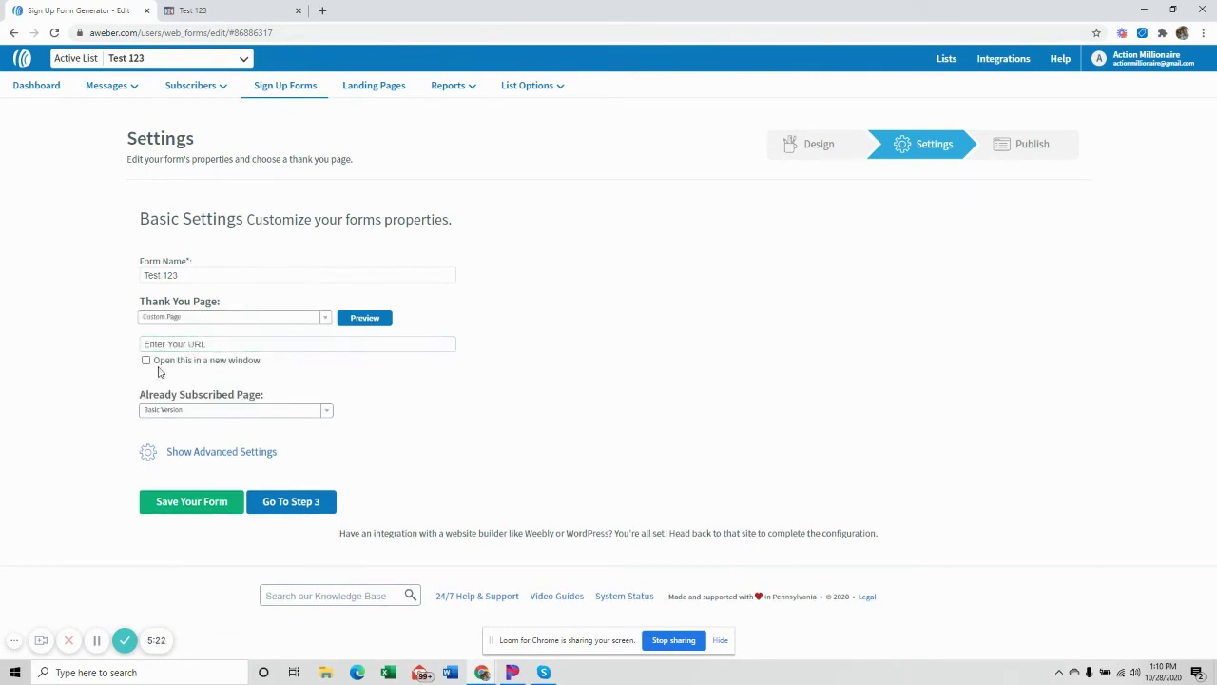
click(169, 347)
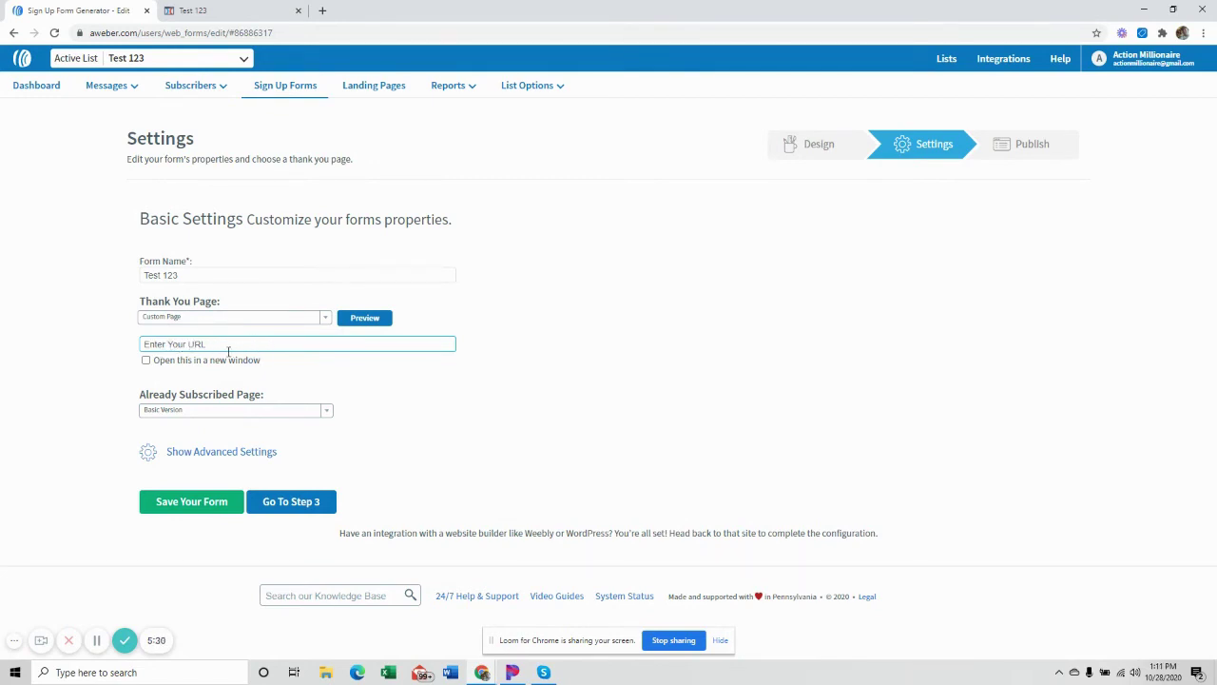
click(156, 342)
text(https://)
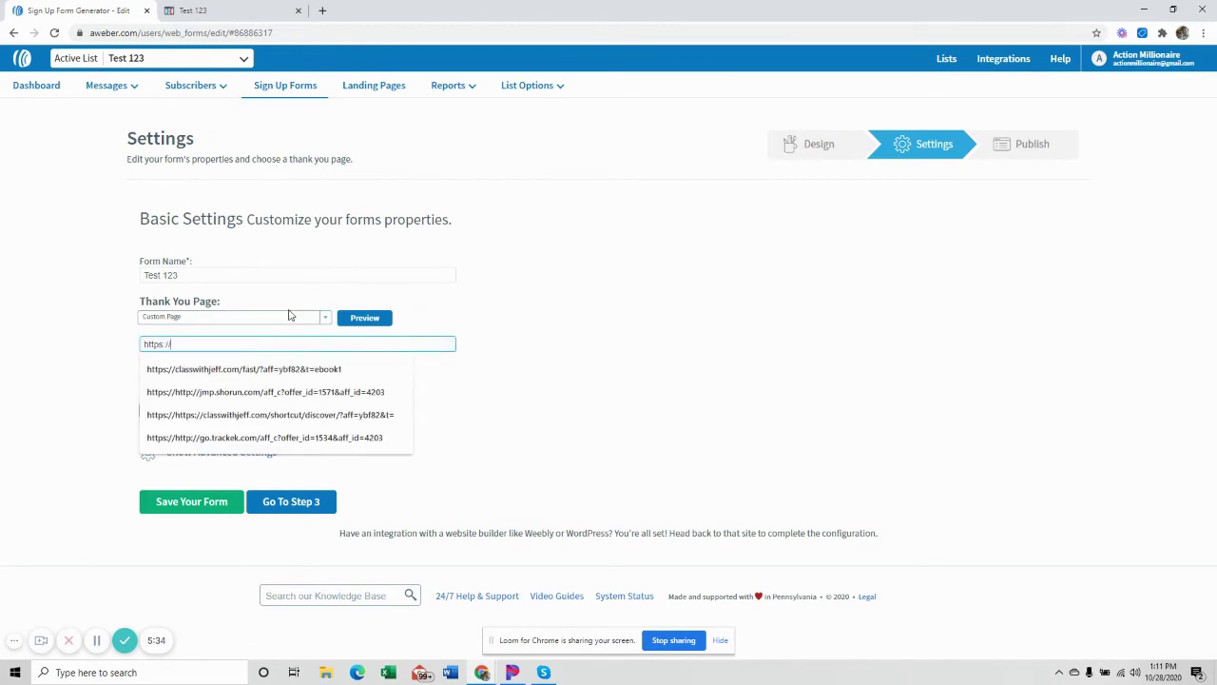
click(249, 369)
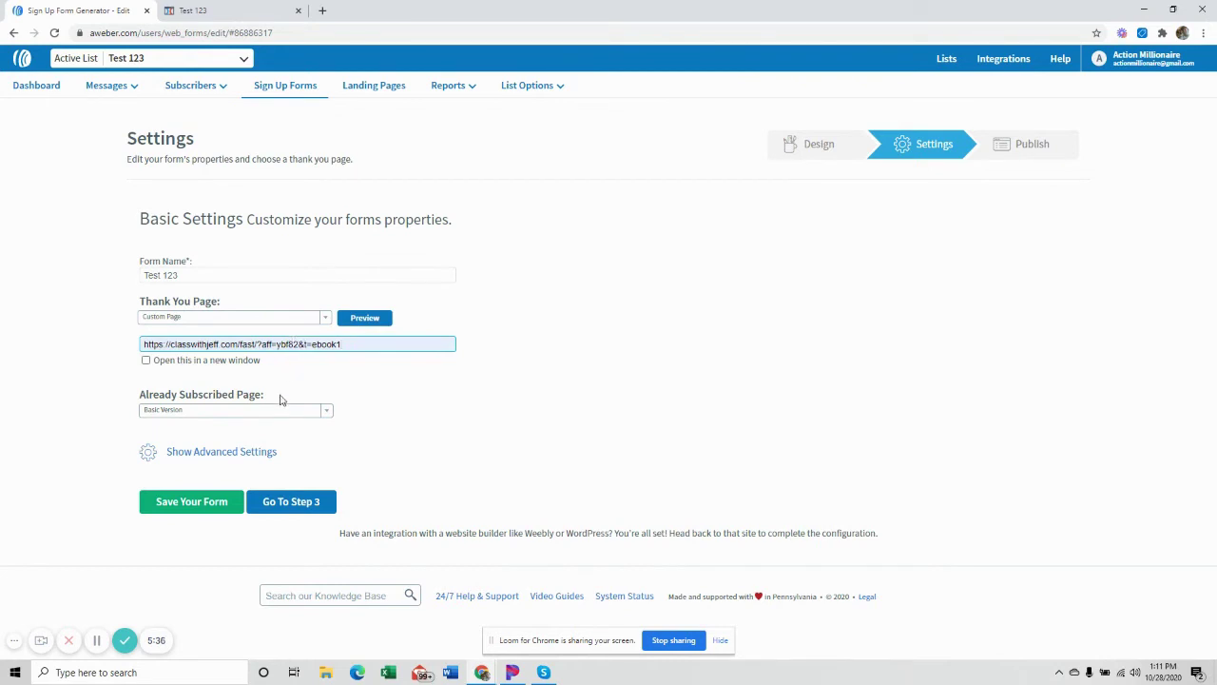
click(338, 344)
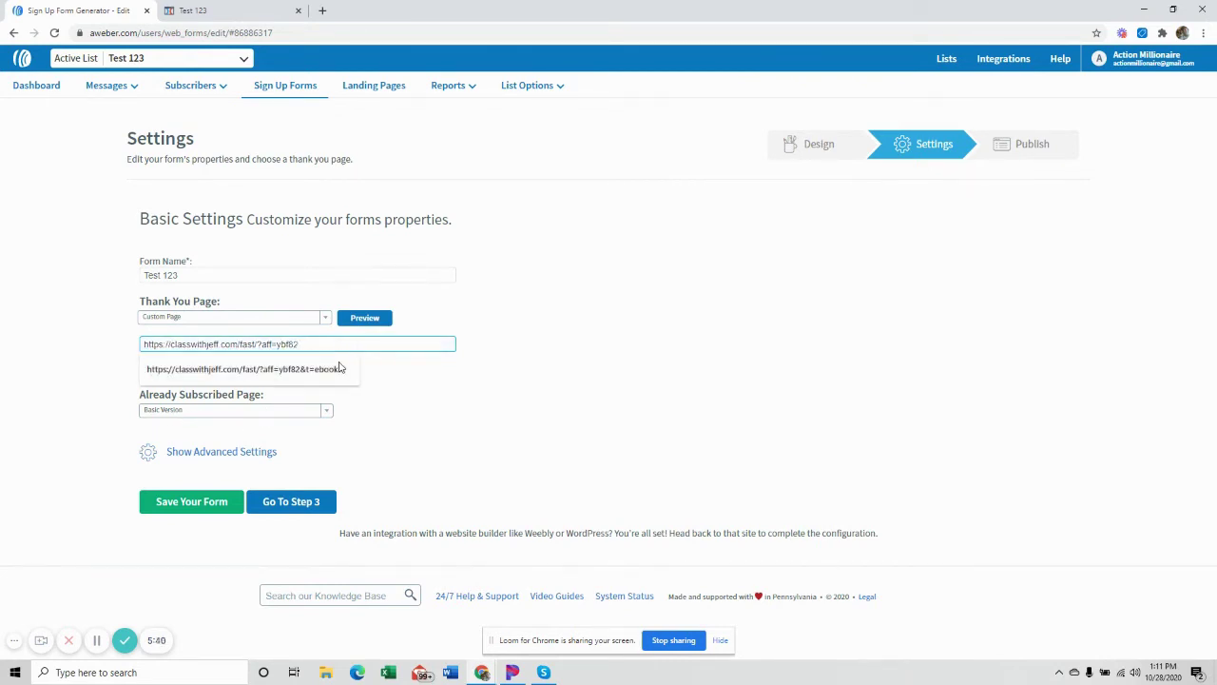
key(BackSpace)
key(BackSpace)
key(BackSpace)
key(BackSpace)
key(BackSpace)
key(BackSpace)
key(BackSpace)
key(BackSpace)
key(BackSpace)
key(BackSpace)
key(BackSpace)
key(BackSpace)
key(BackSpace)
key(BackSpace)
key(BackSpace)
key(BackSpace)
key(BackSpace)
key(BackSpace)
key(BackSpace)
key(BackSpace)
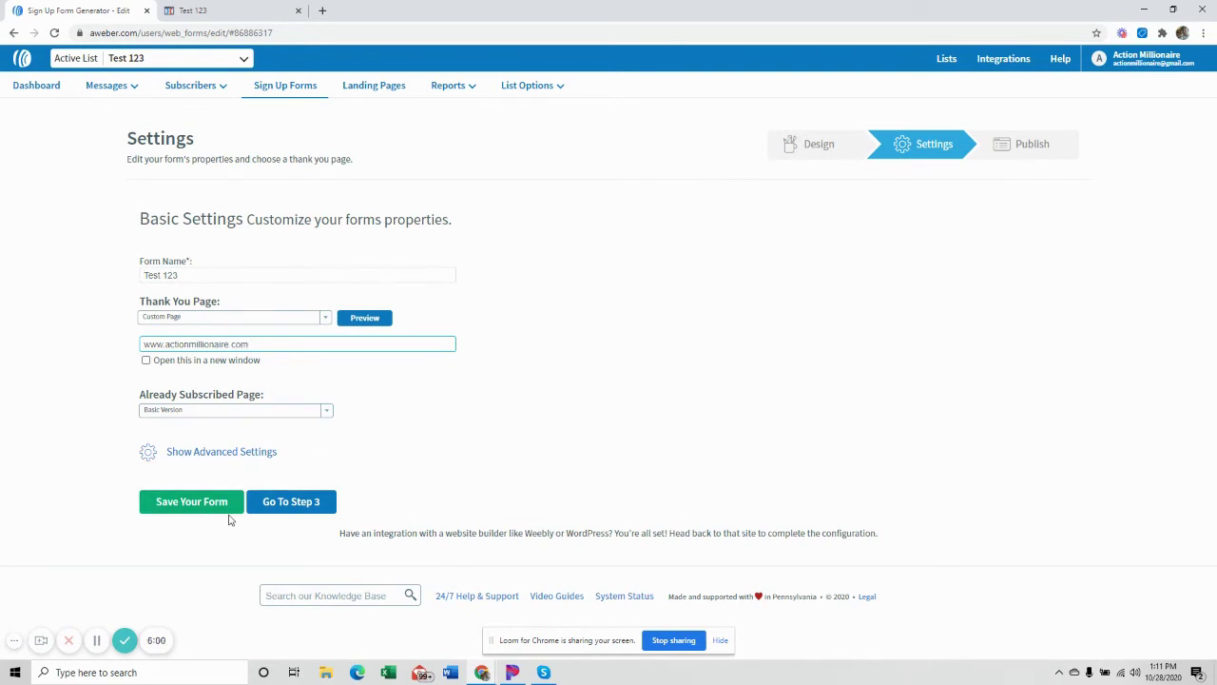
click(189, 513)
click(199, 507)
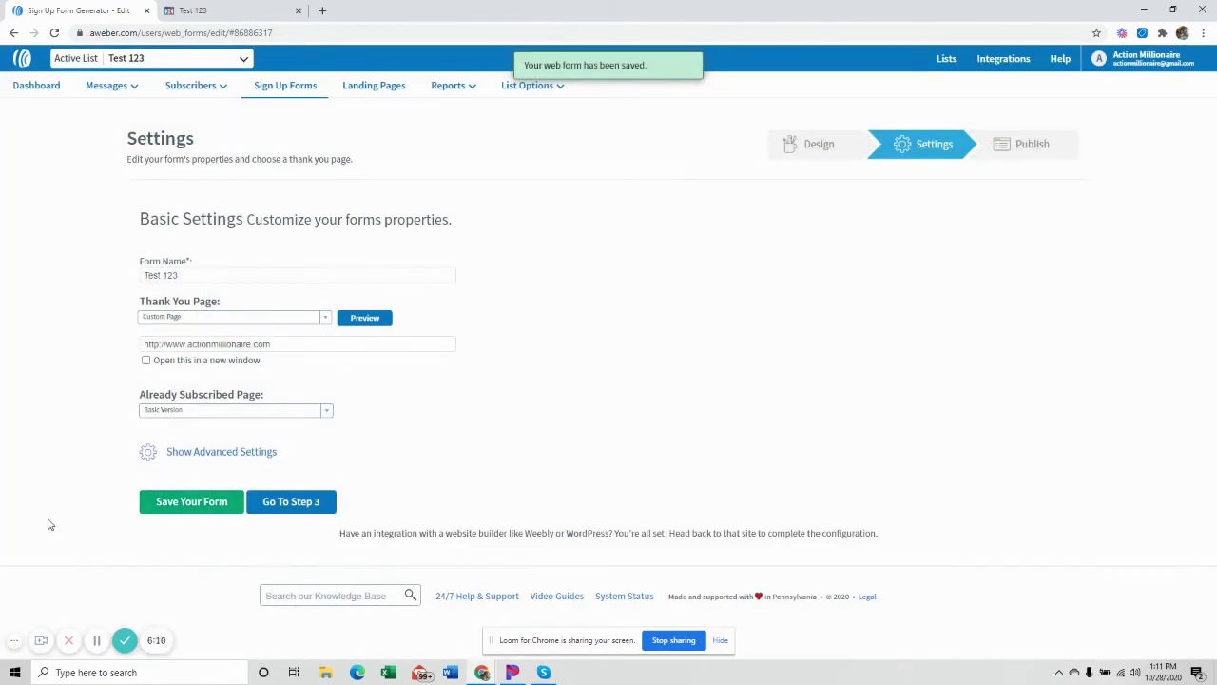
At the Publish step, choose I Will Install My Form and copy the Raw HTML code
click(283, 503)
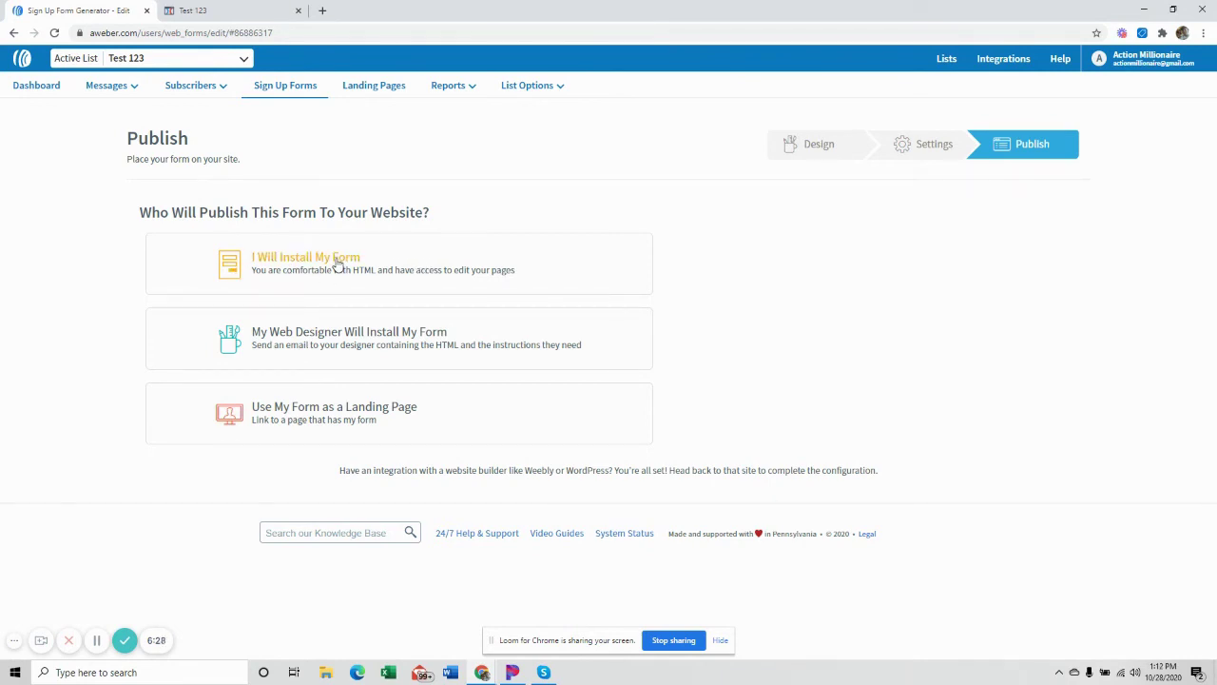
click(320, 263)
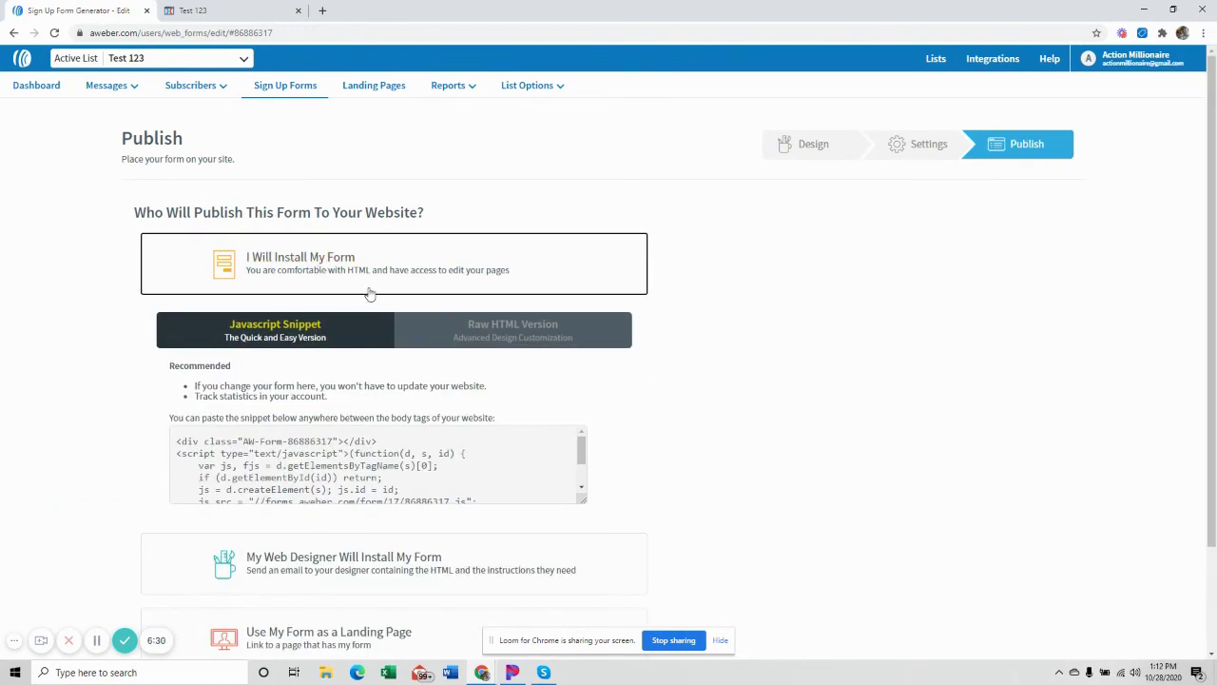
click(499, 332)
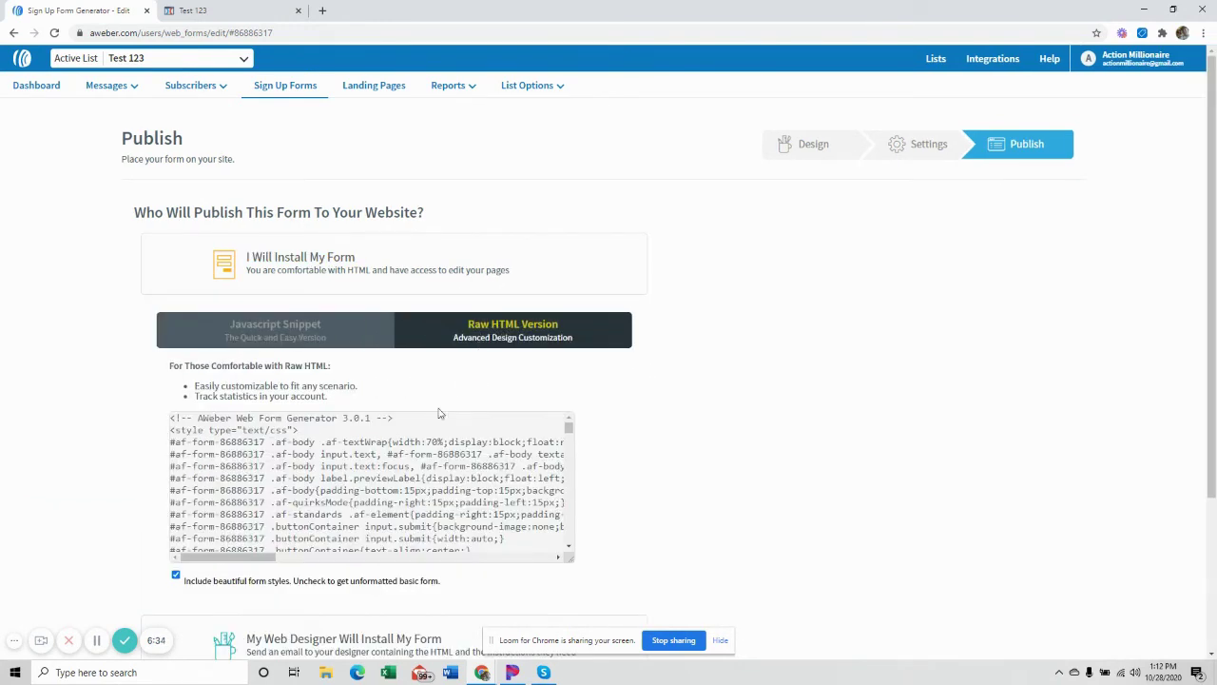
click(350, 465)
right_click(350, 465)
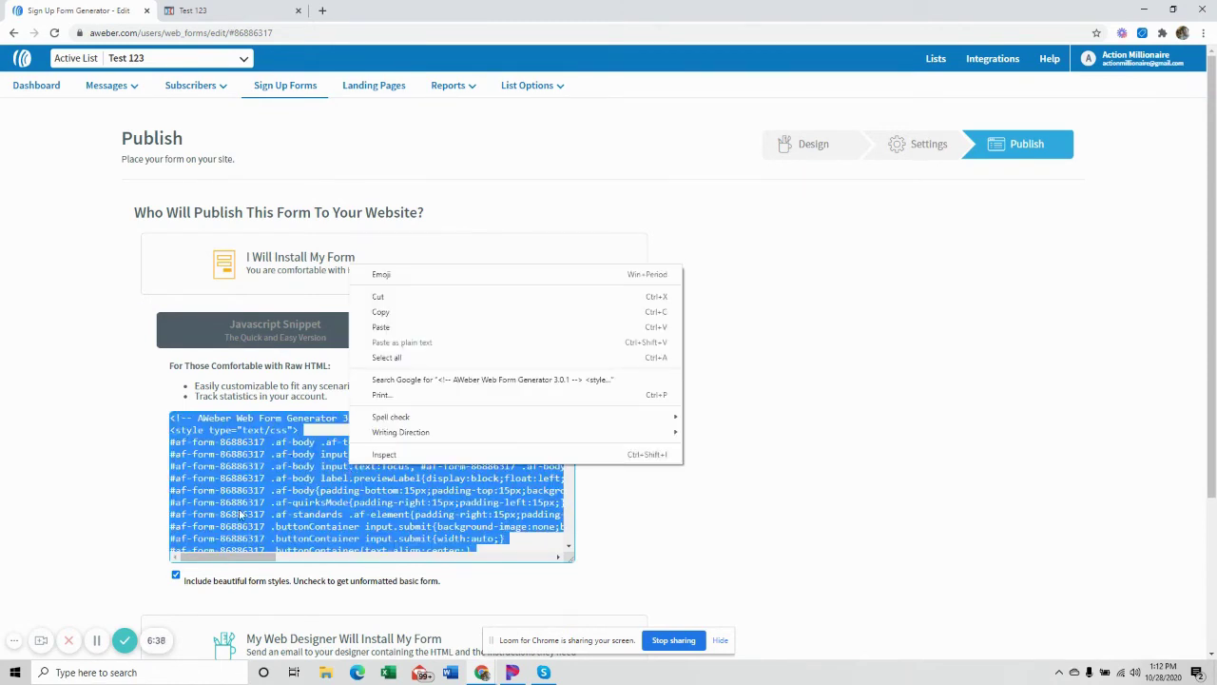
click(381, 312)
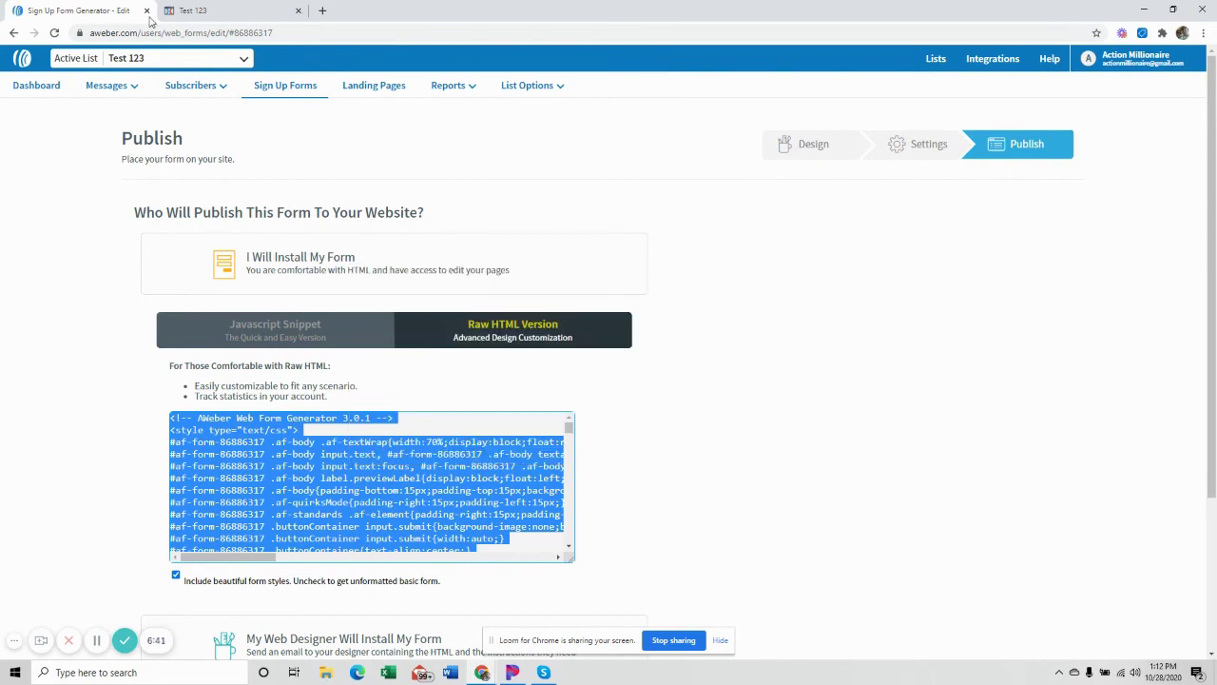
In ClickFunnels, show the page's pop-up and browse the element library to Misc Elements
click(215, 14)
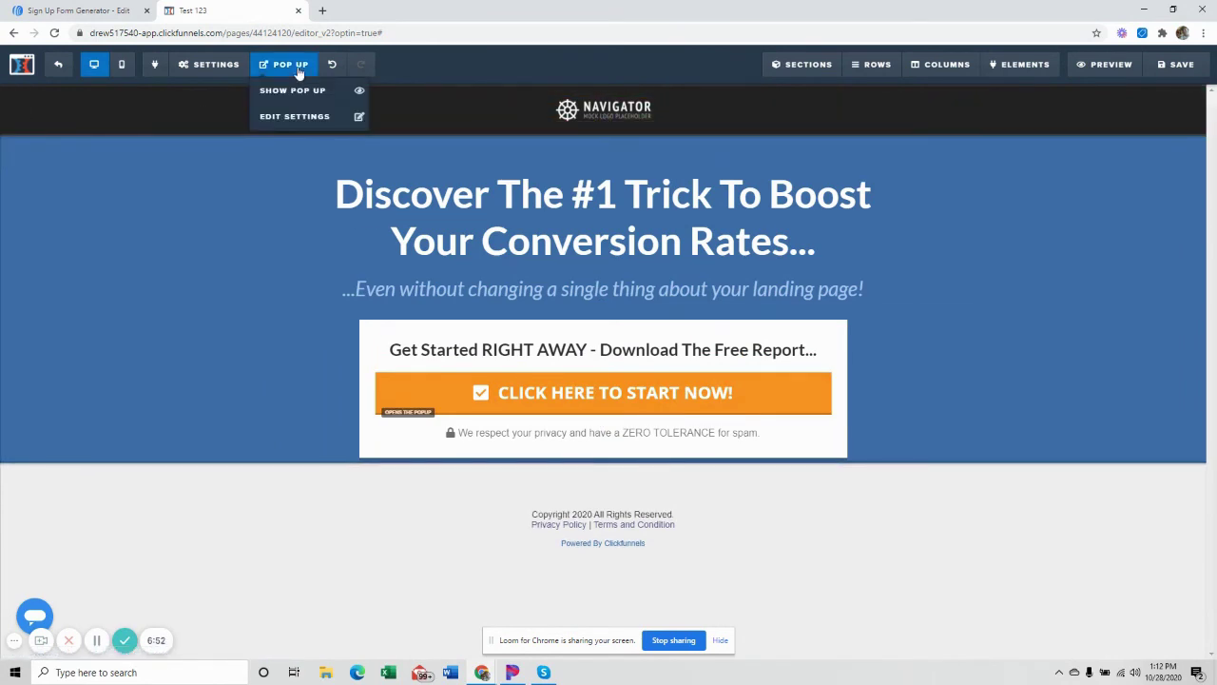
click(301, 93)
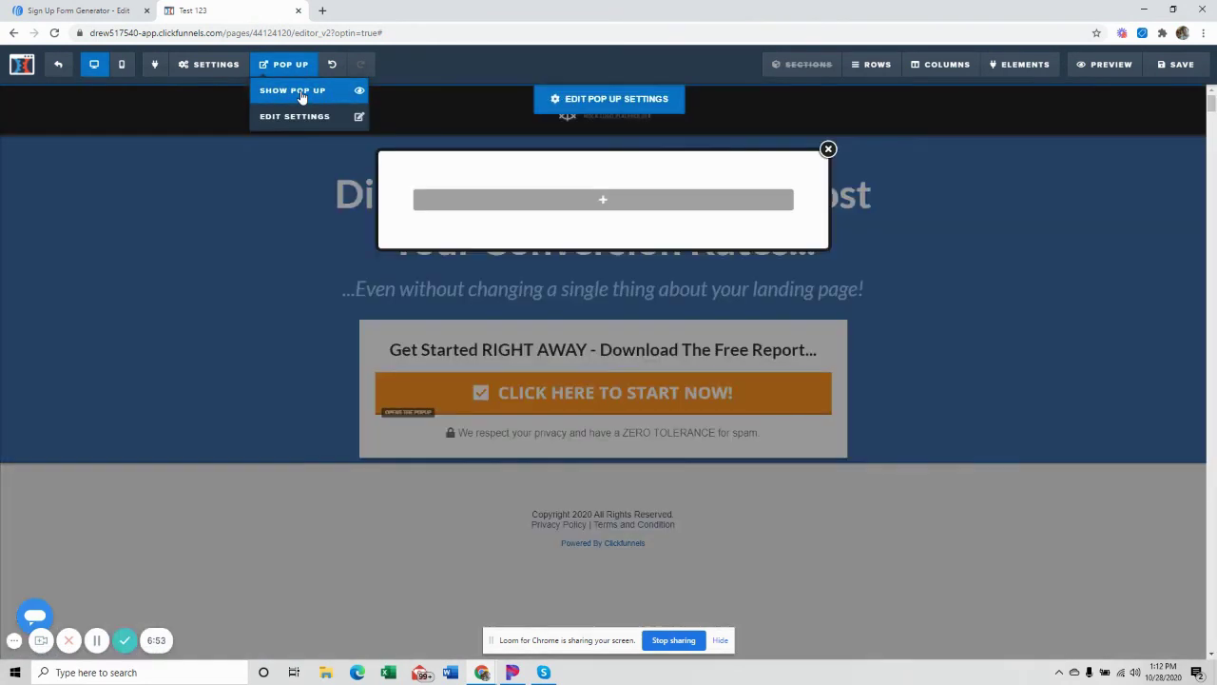
click(614, 206)
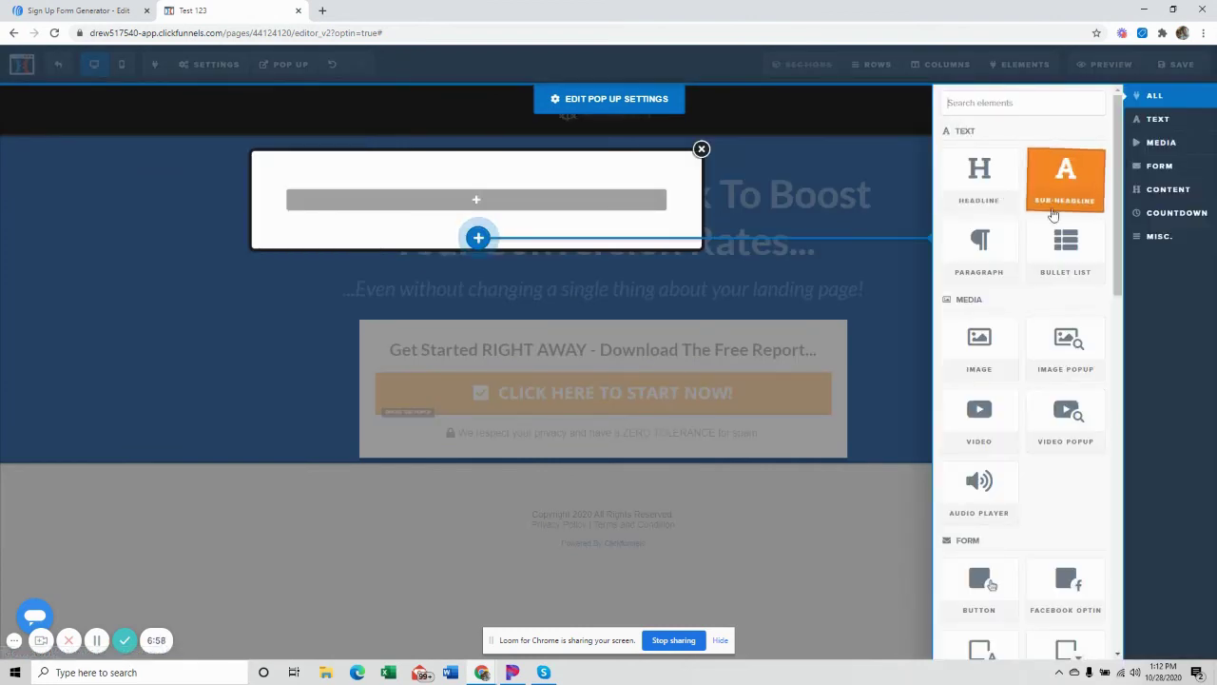
scroll(1025, 255, down, 12)
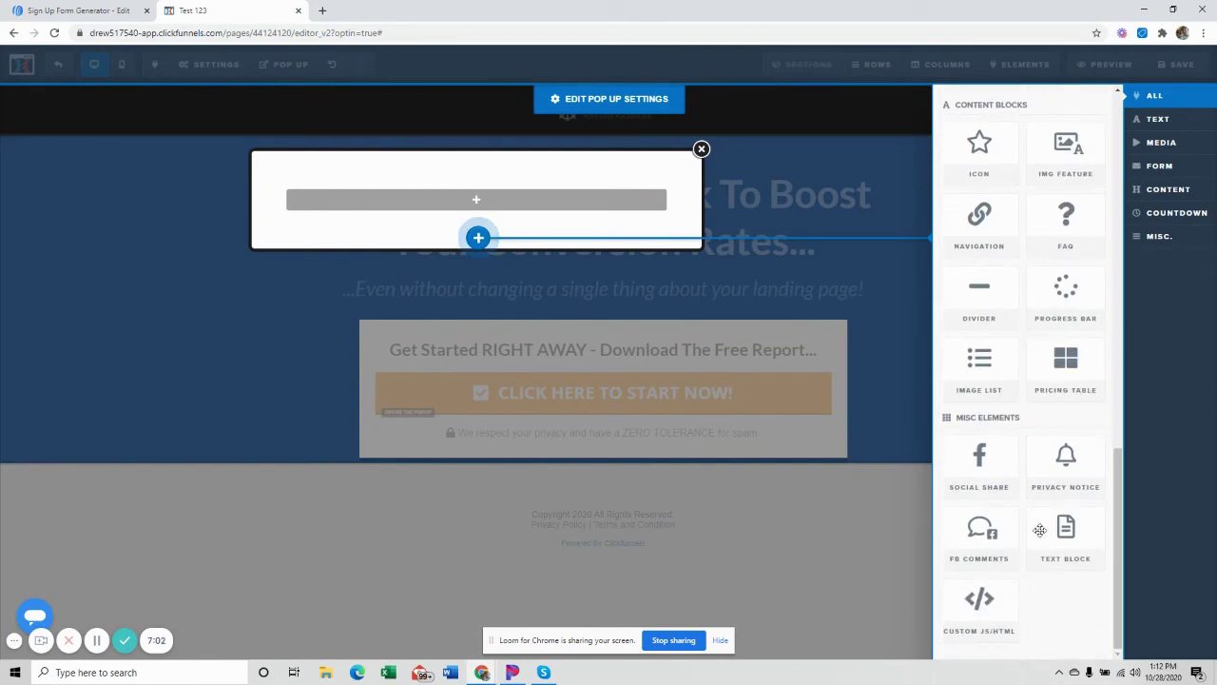
Add a Custom JS/HTML element, paste the AWeber form code into it, and save the page
click(984, 613)
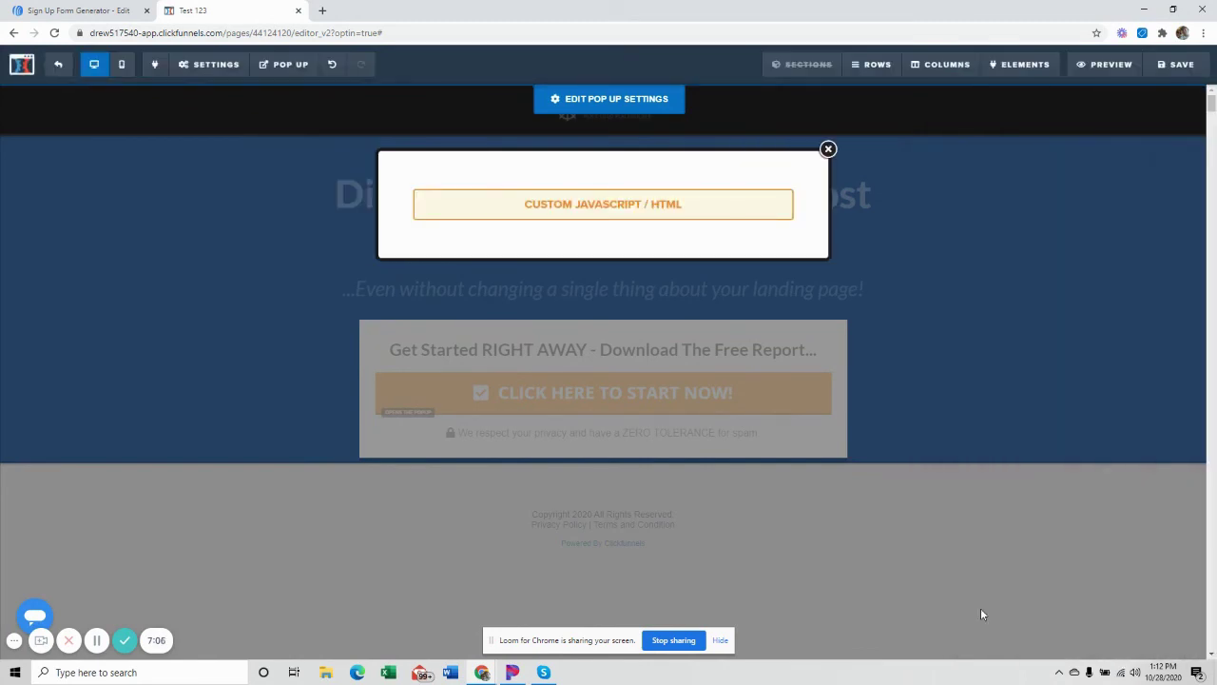
click(600, 212)
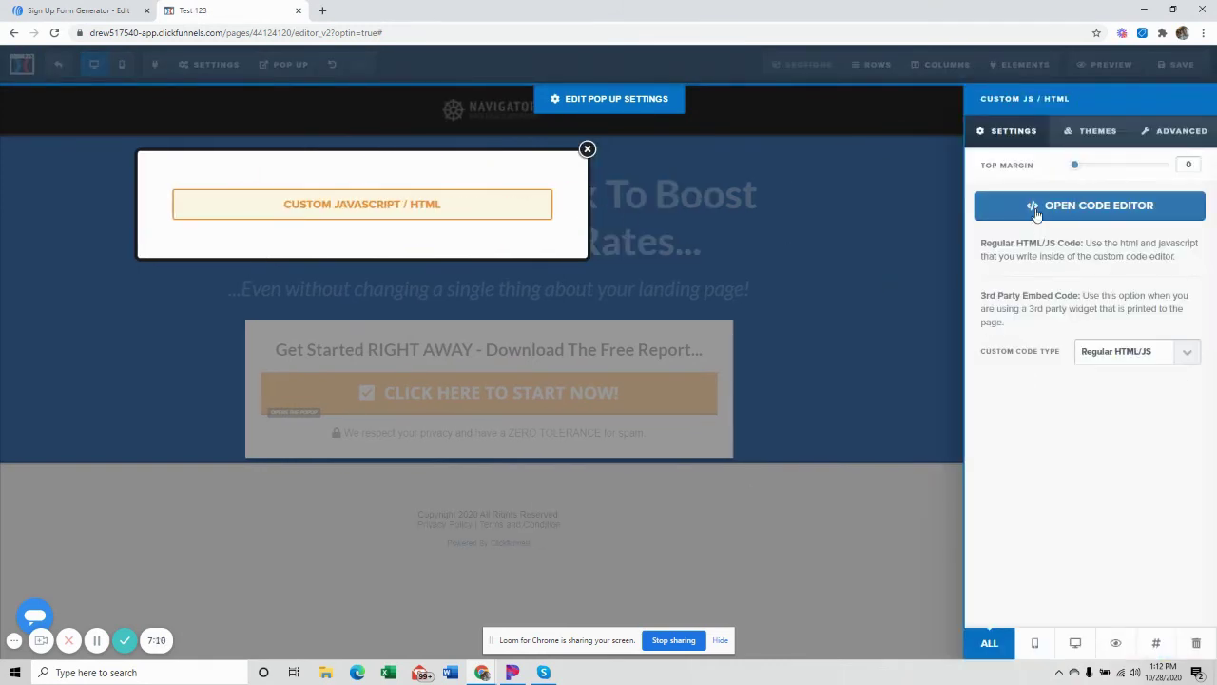
click(1100, 206)
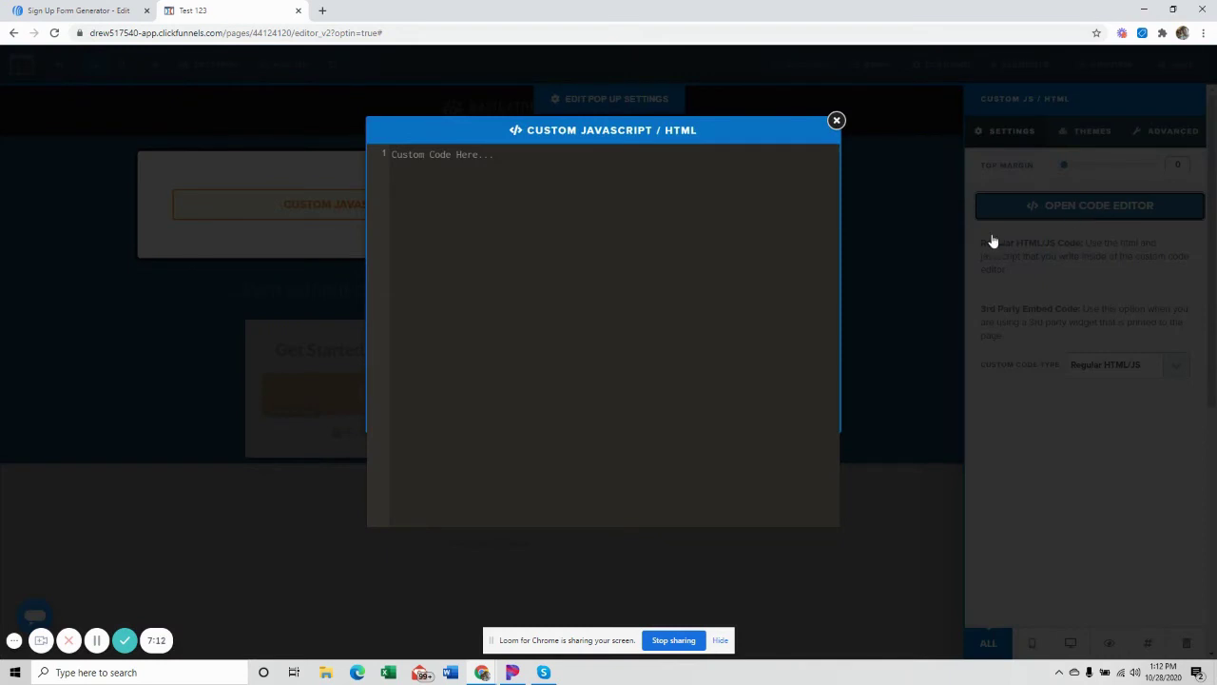
click(453, 177)
key(ctrl+v)
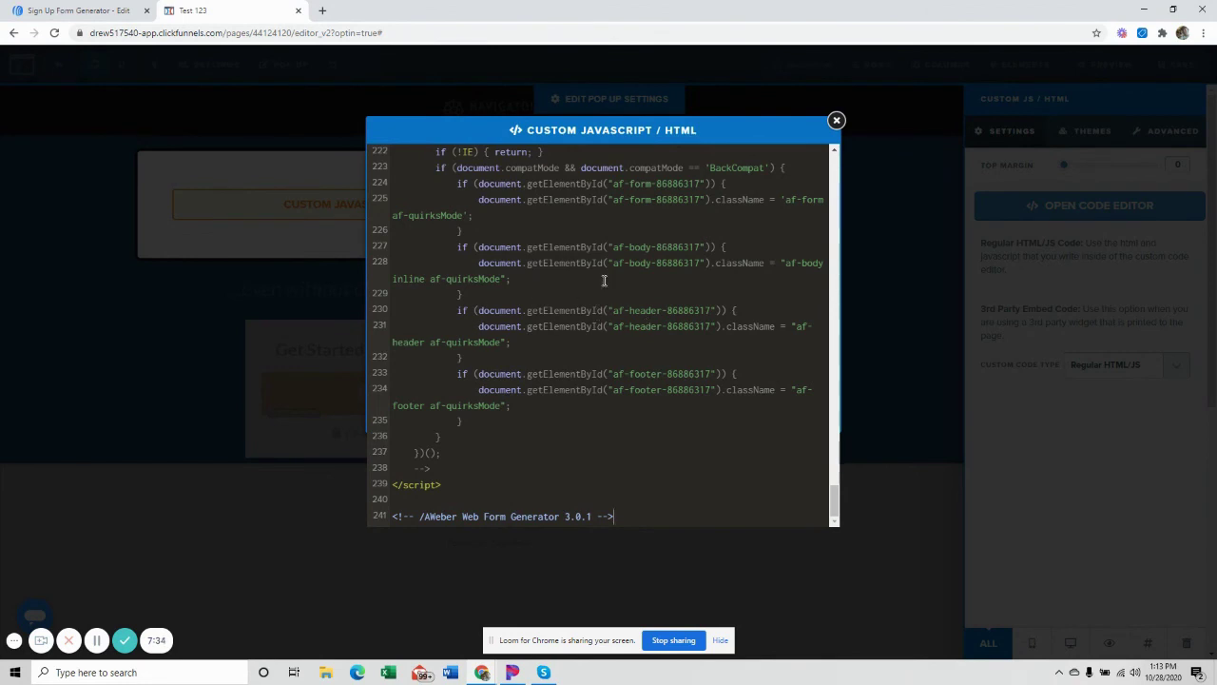
click(914, 204)
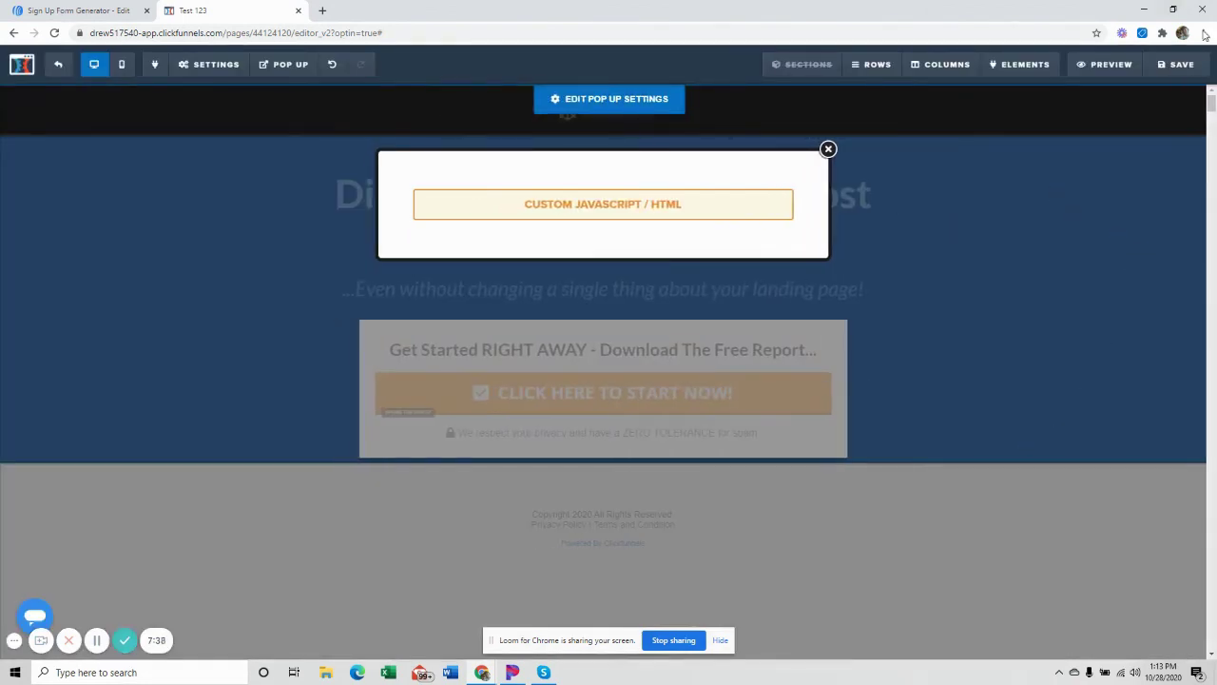
click(1179, 66)
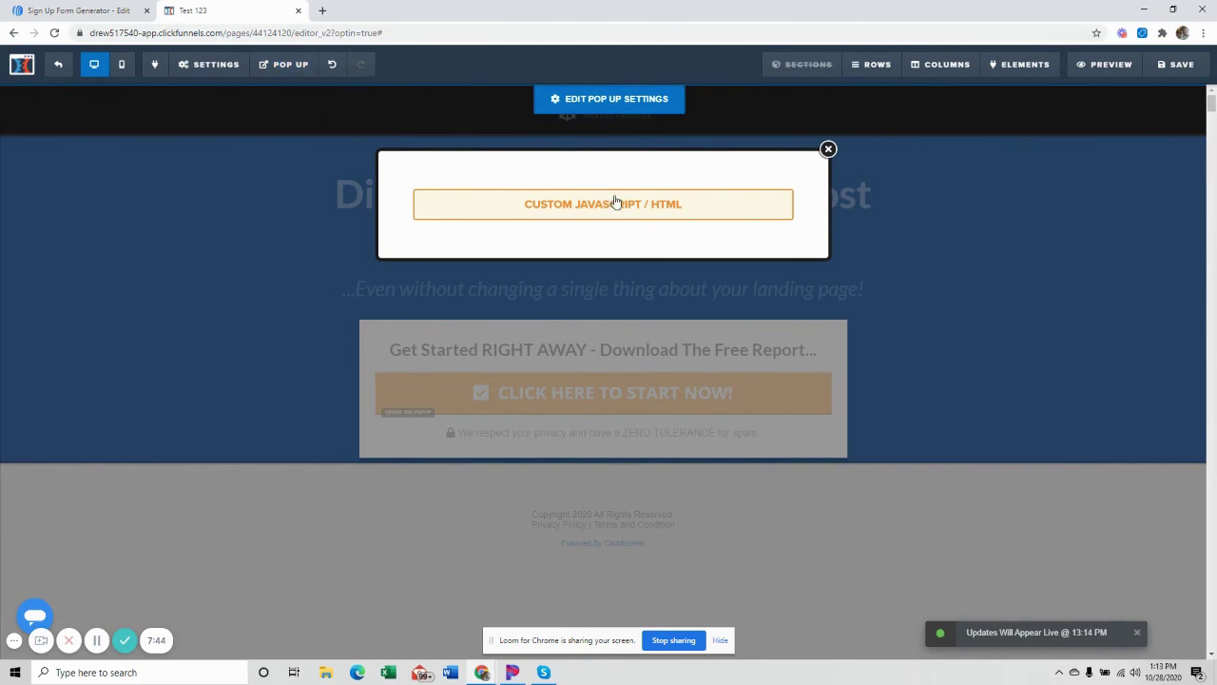
click(828, 151)
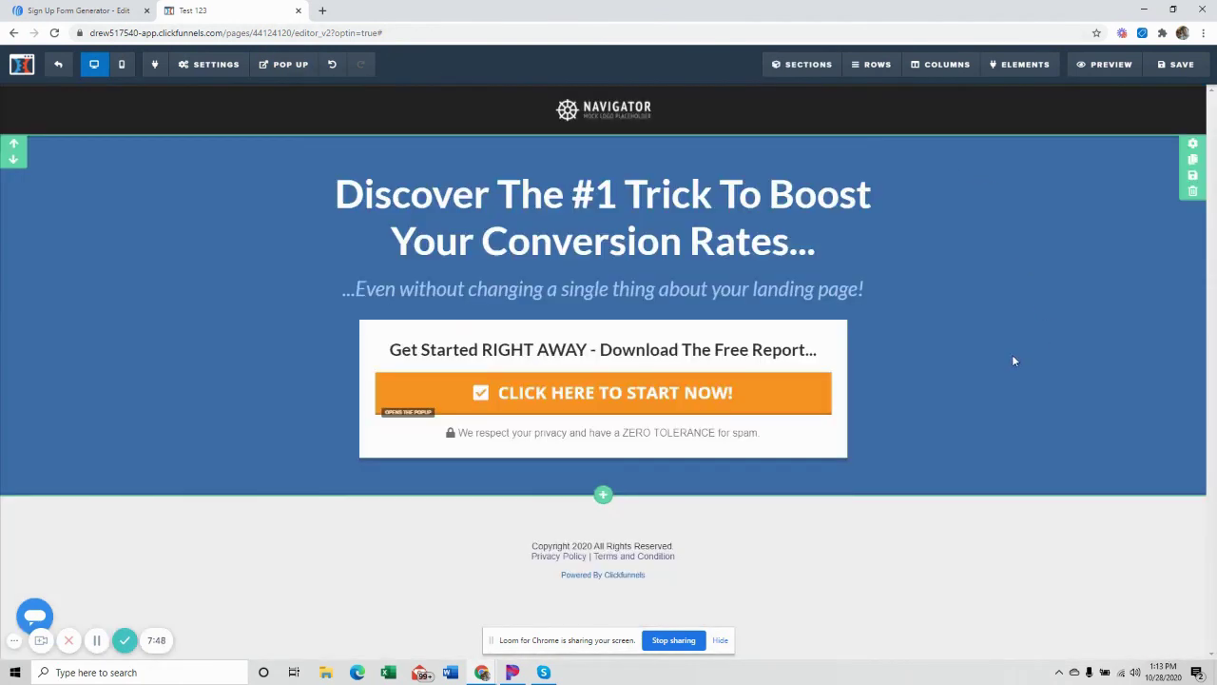